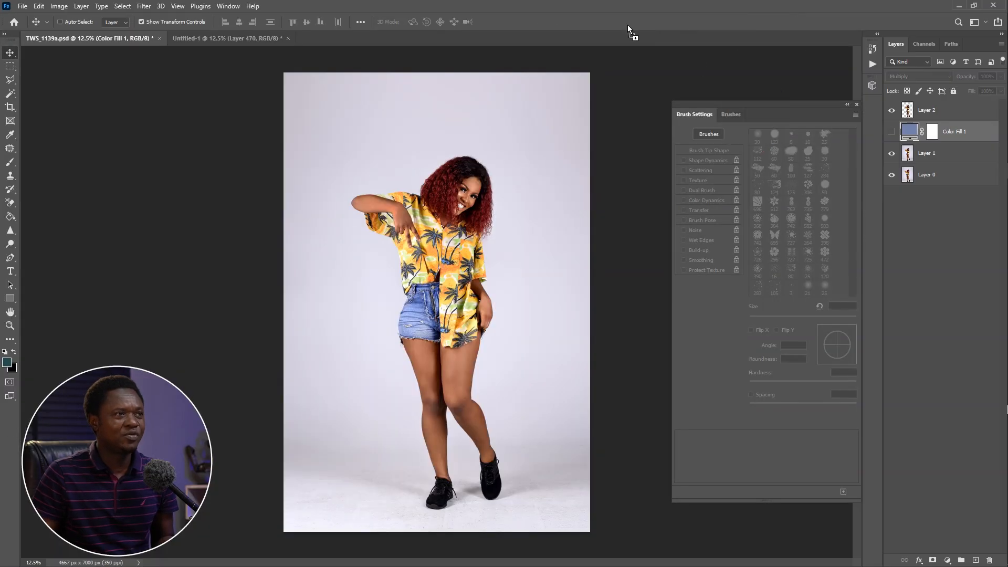
Open the black flame sun image as its own document and marquee-select the whole design just inside the canvas edges
left_click_drag(628, 24, 628, 25)
left_click(10, 67)
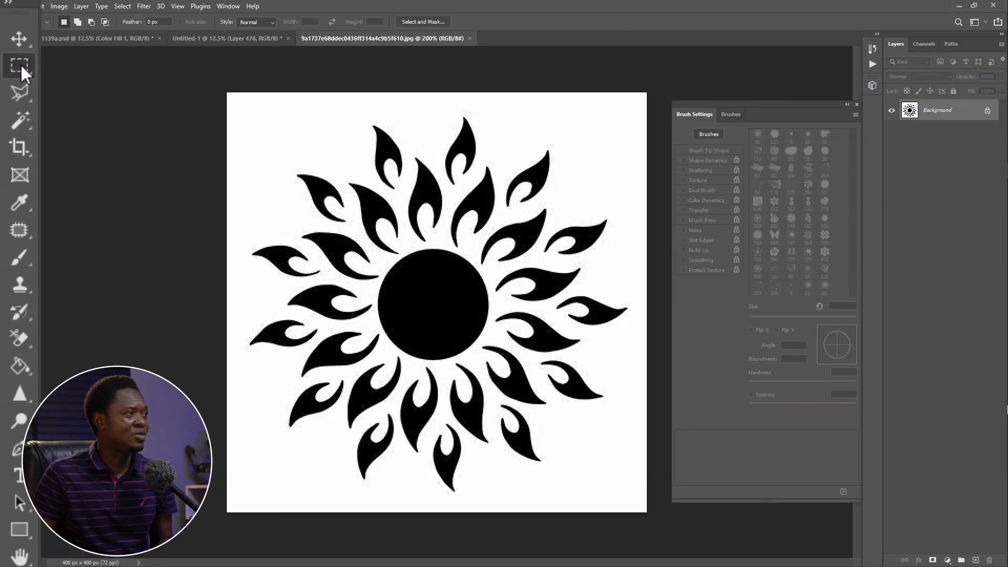
left_click(68, 60)
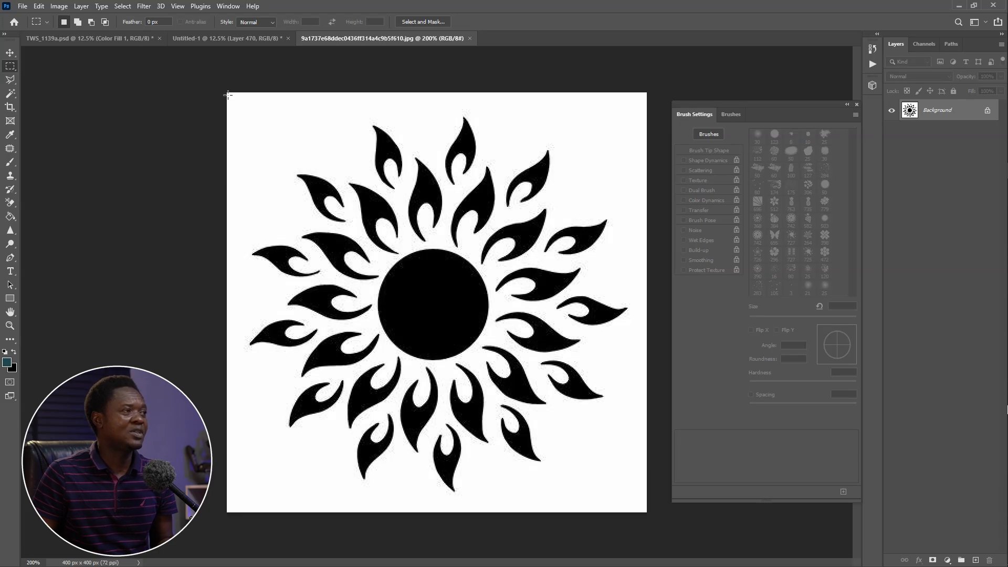
left_click_drag(296, 226, 640, 505)
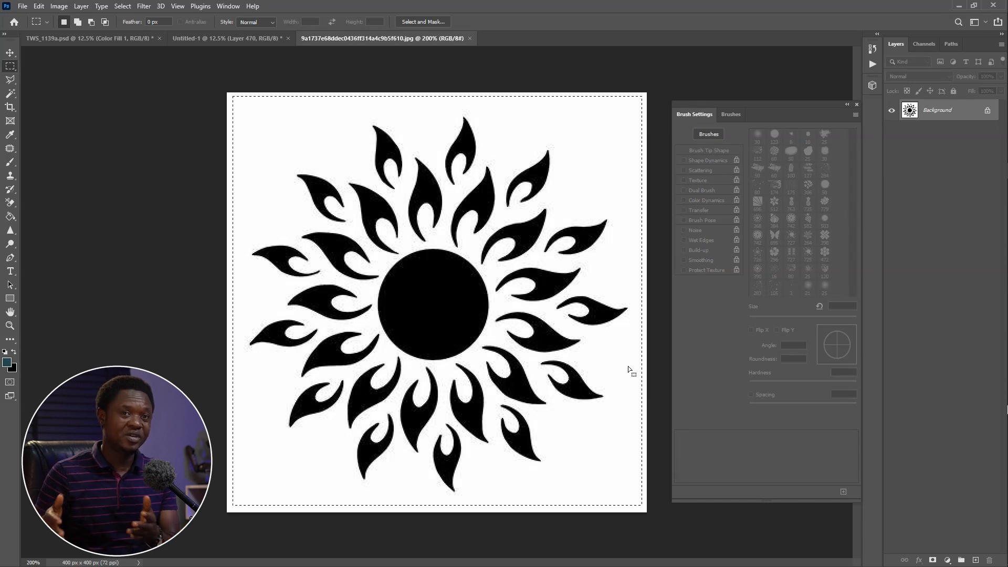
Define the selected flame sun as a brush preset named "fire flame design"
left_click(39, 6)
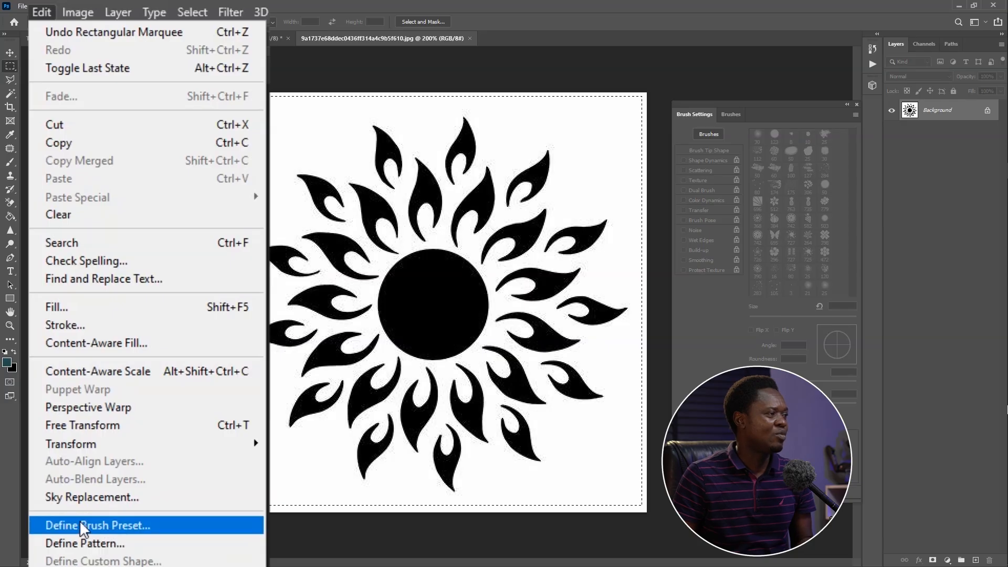
left_click(89, 291)
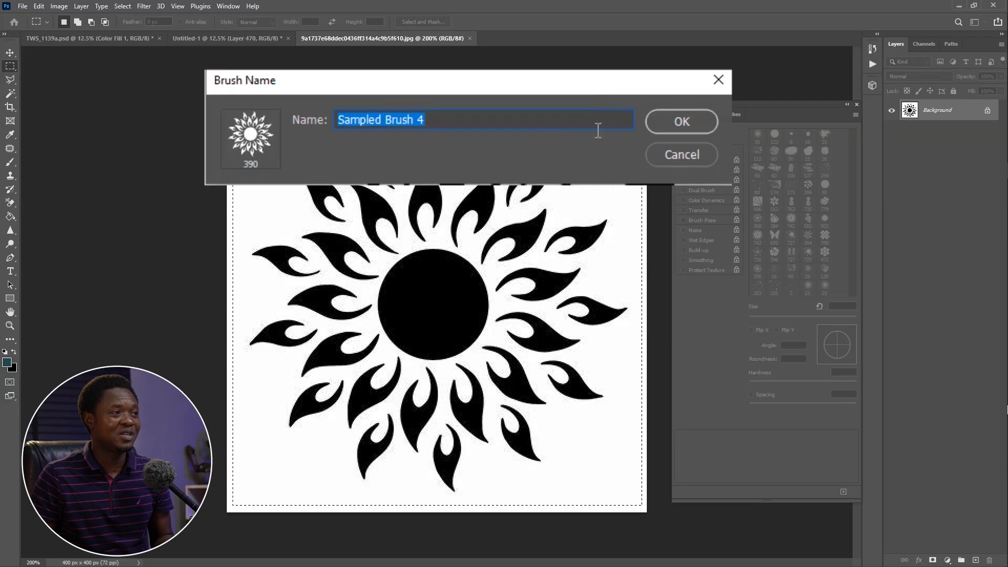
type("fi")
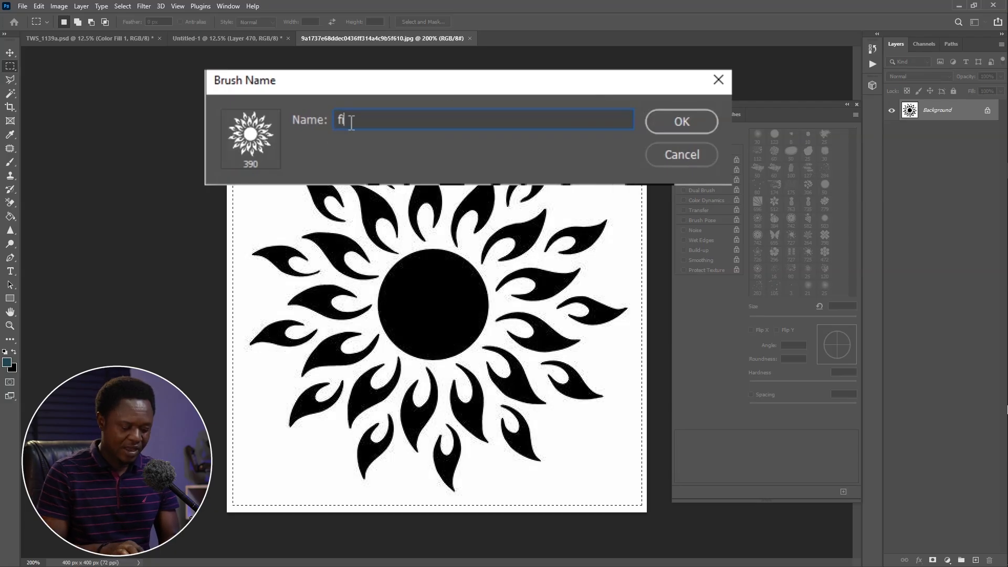
type("re fl")
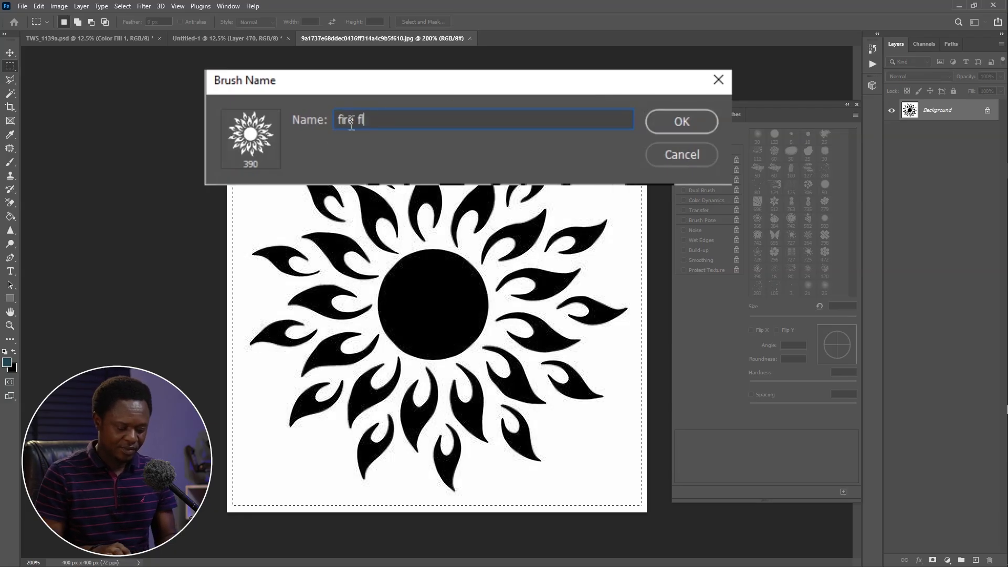
type("ame design")
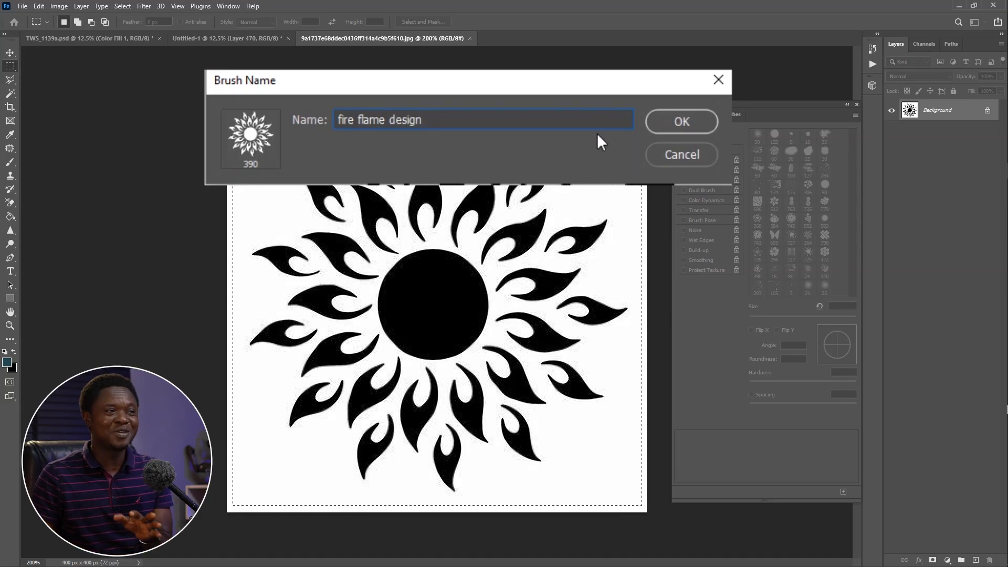
left_click(548, 141)
Activate the Brush tool and add a new layer between Layer 2 and Color Fill 1 in TWS_1139a.psd
key("b")
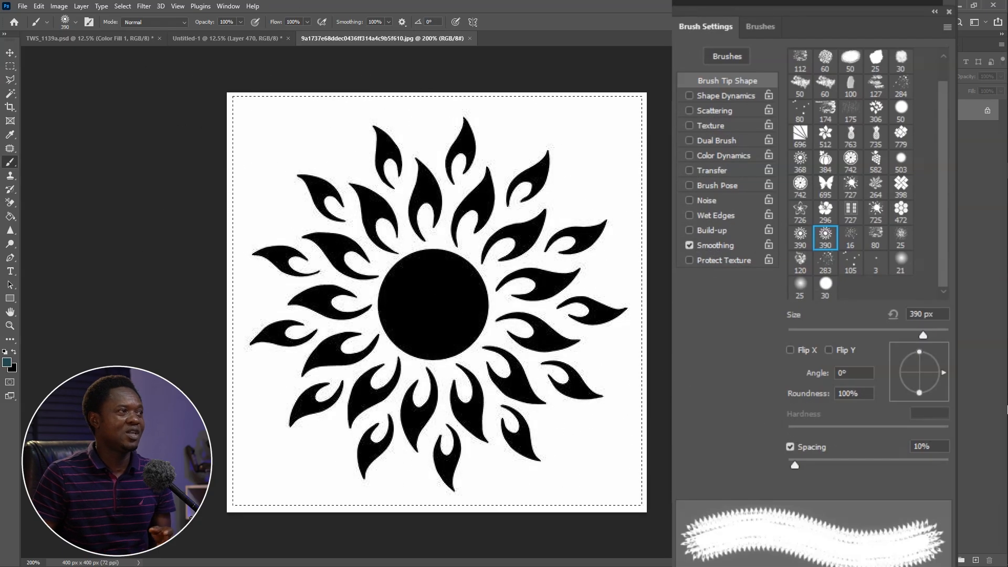
left_click(107, 38)
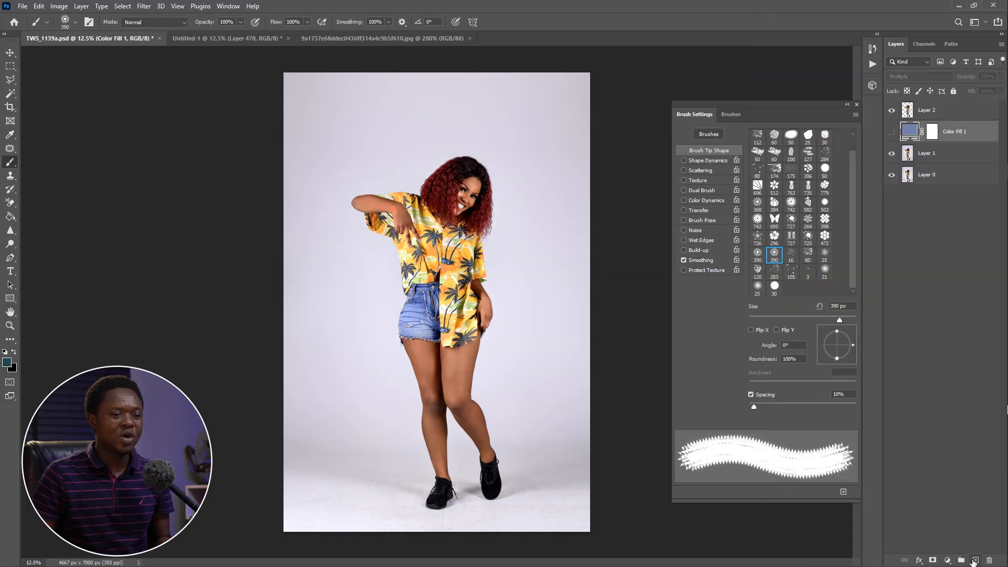
left_click(945, 554)
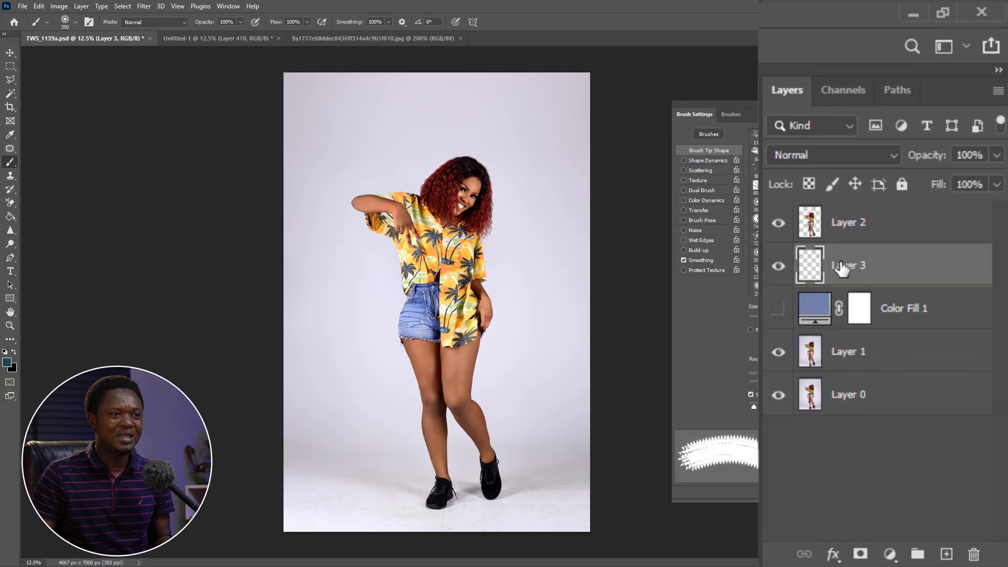
Hide Layer 1 and Layer 0 to inspect the woman's cut-out on transparency, and show them again
left_click(778, 223)
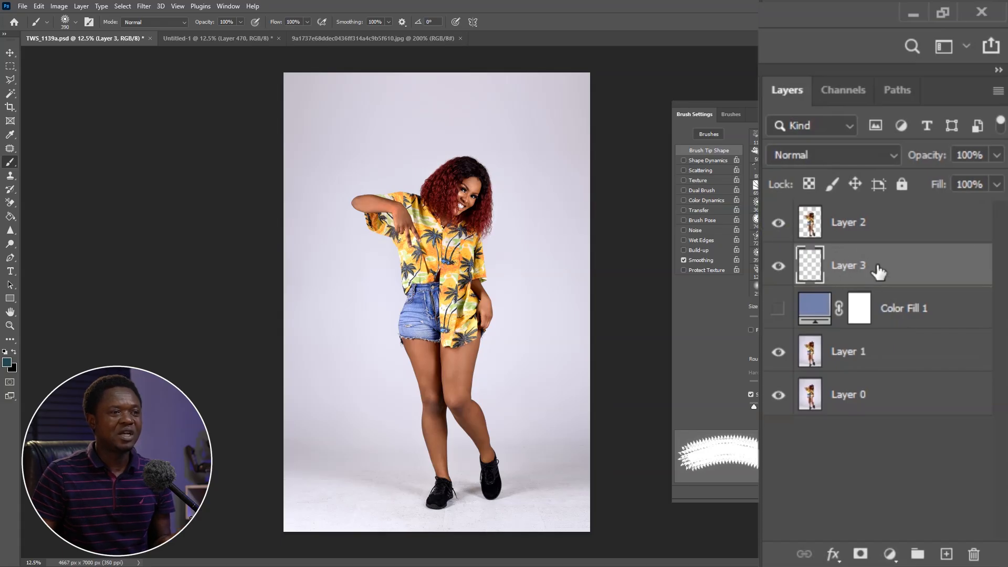
left_click(777, 395)
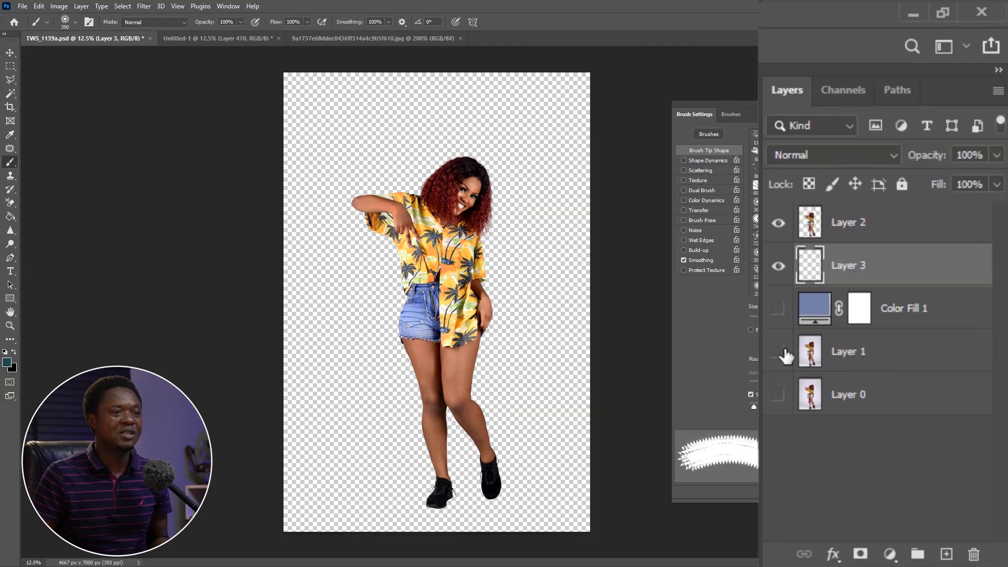
left_click(779, 393)
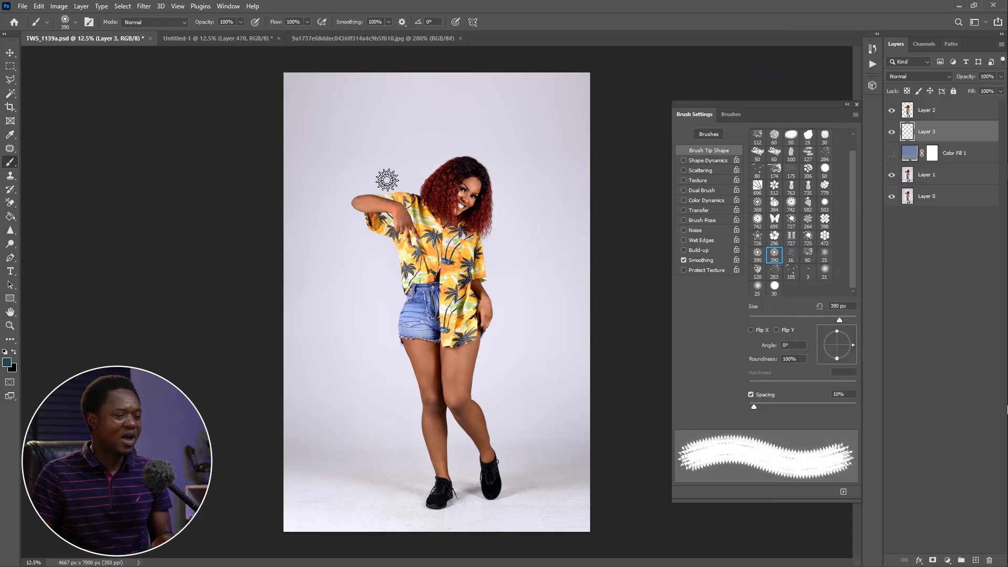
Enlarge the flame sun brush to 4000 px
key("bracketright")
key("bracketright")
key("bracketright")
key("bracketright")
key("bracketright")
key("bracketright")
key("bracketright")
key("bracketright")
key("bracketright")
key("bracketright")
key("bracketright")
key("bracketright")
key("bracketright")
key("bracketright")
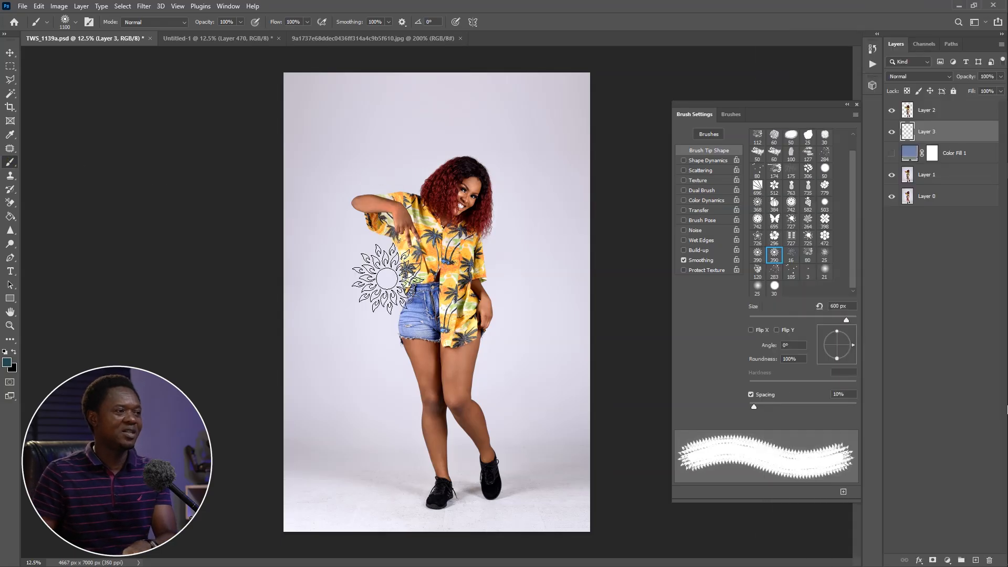
key("bracketright")
key("bracketright")
key("bracketright")
key("bracketright")
key("bracketright")
key("bracketright")
key("bracketright")
key("bracketright")
key("bracketright")
key("bracketright")
key("bracketright")
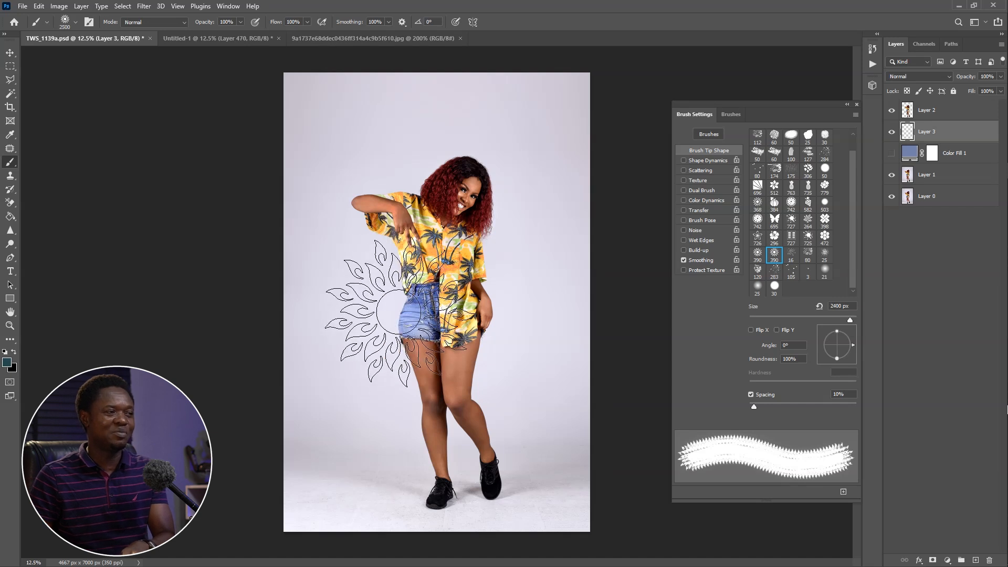
key("bracketright")
key("bracketright")
key("bracketright")
key("bracketright")
key("bracketright")
key("bracketright")
key("bracketright")
key("bracketright")
key("bracketright")
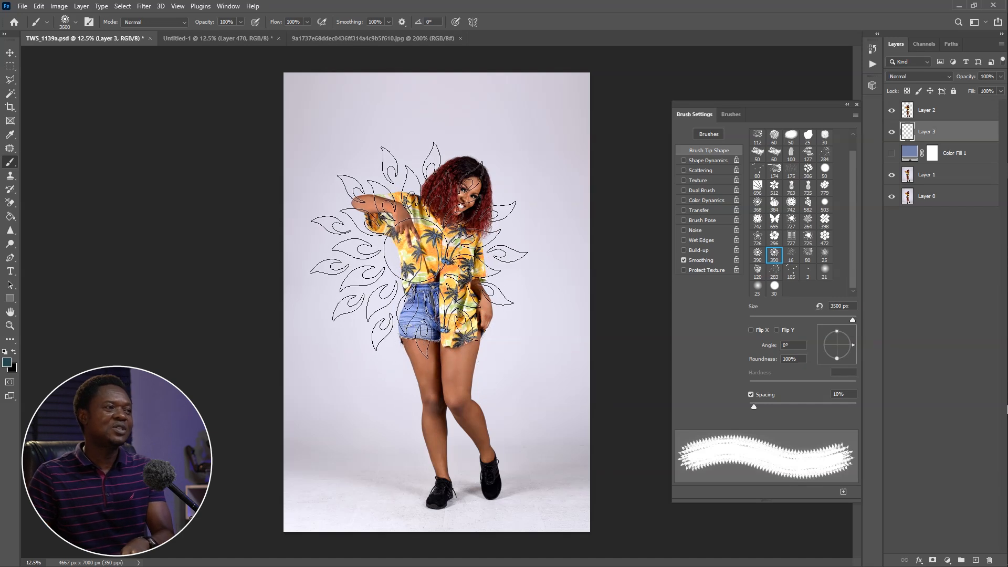
key("bracketright")
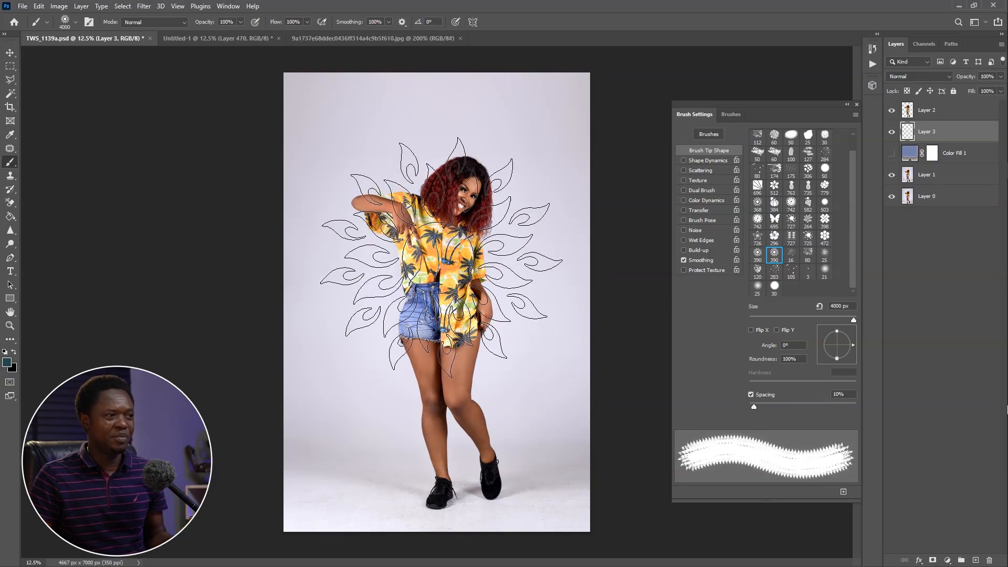
Stamp the flame sun once behind the woman's torso in dark teal and set its layer's blend mode to Overlay
left_click(441, 254)
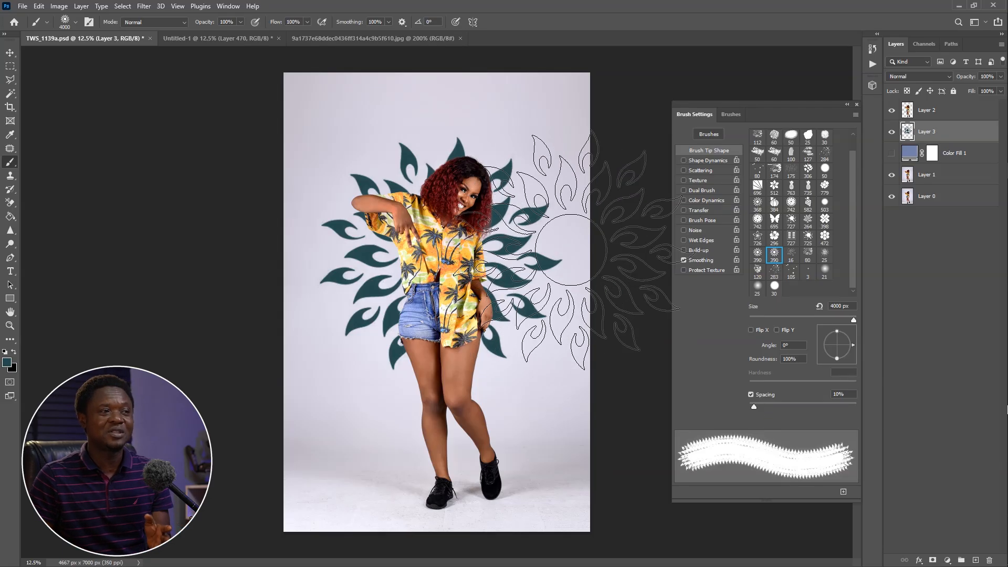
left_click(914, 76)
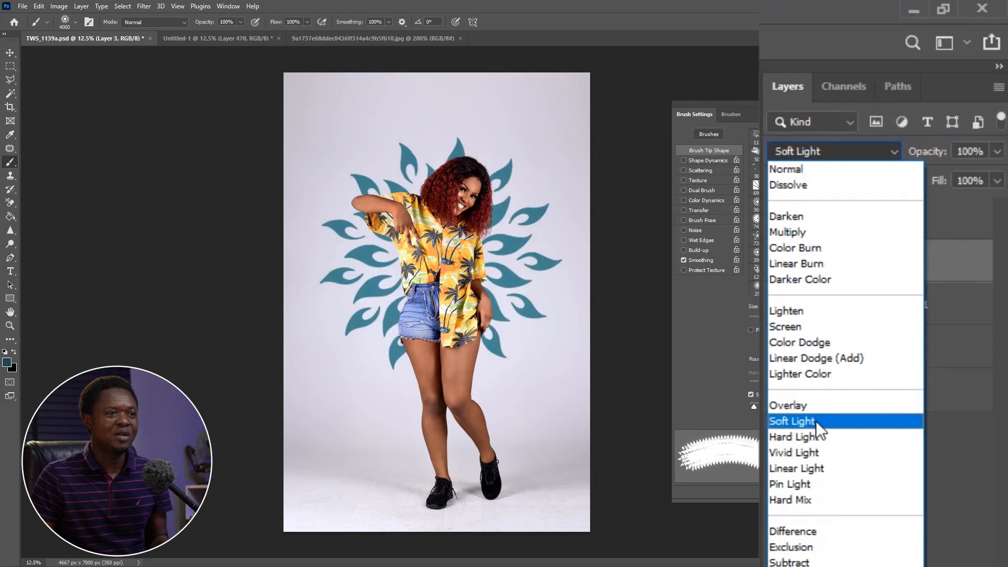
left_click(814, 406)
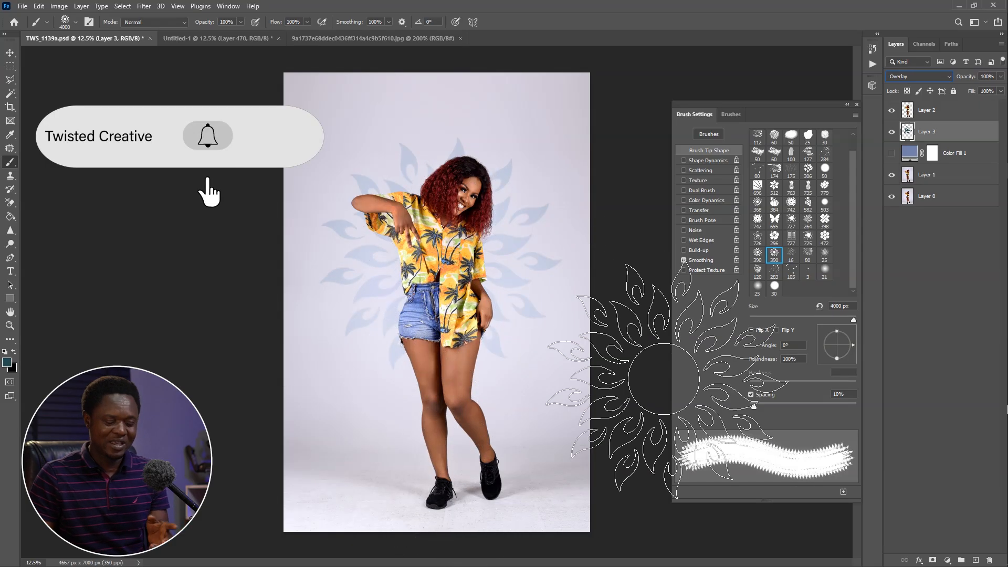
Set the foreground color to white (ffffff) and try stamping the flame sun over the existing pattern
key("ctrl+plus")
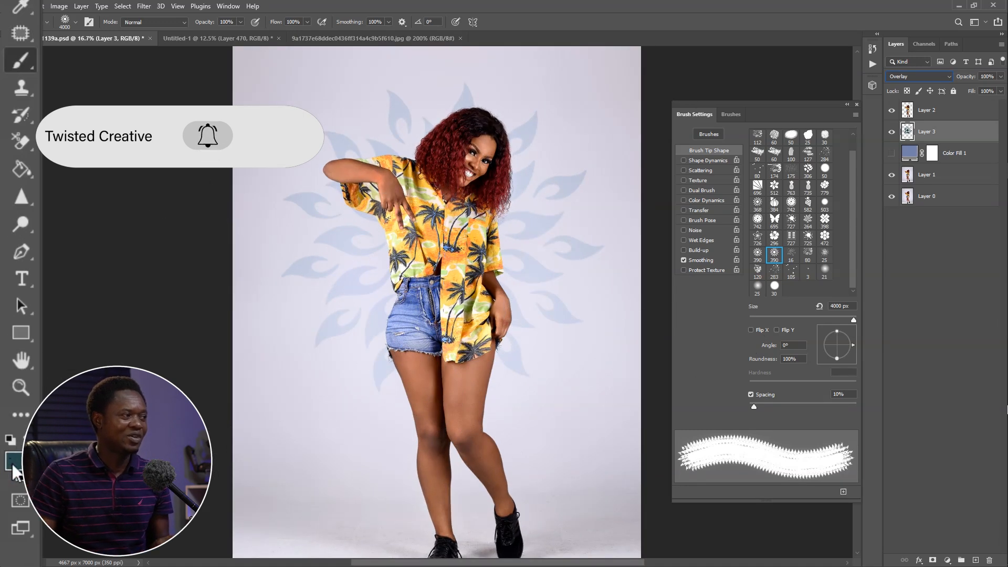
left_click(7, 362)
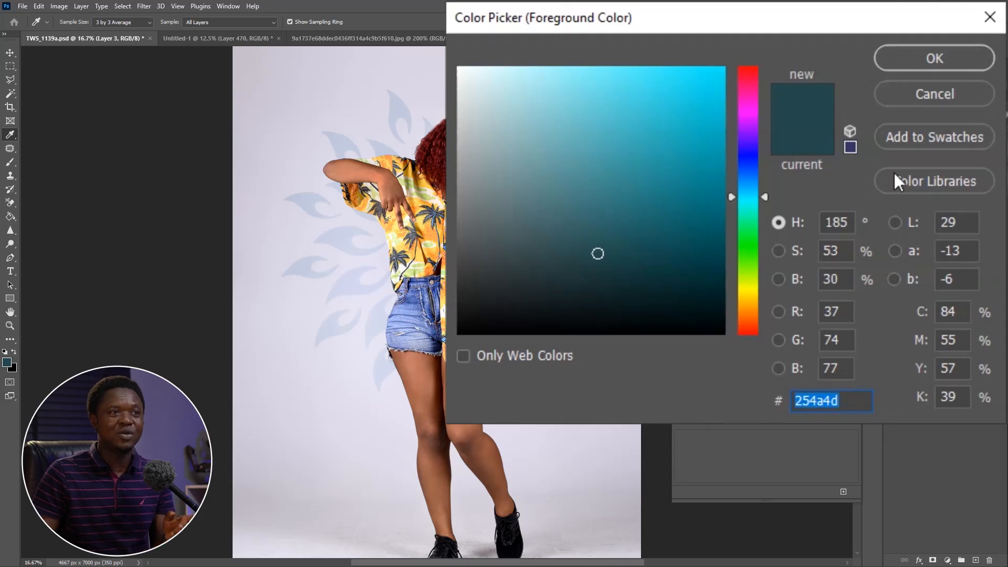
left_click(931, 55)
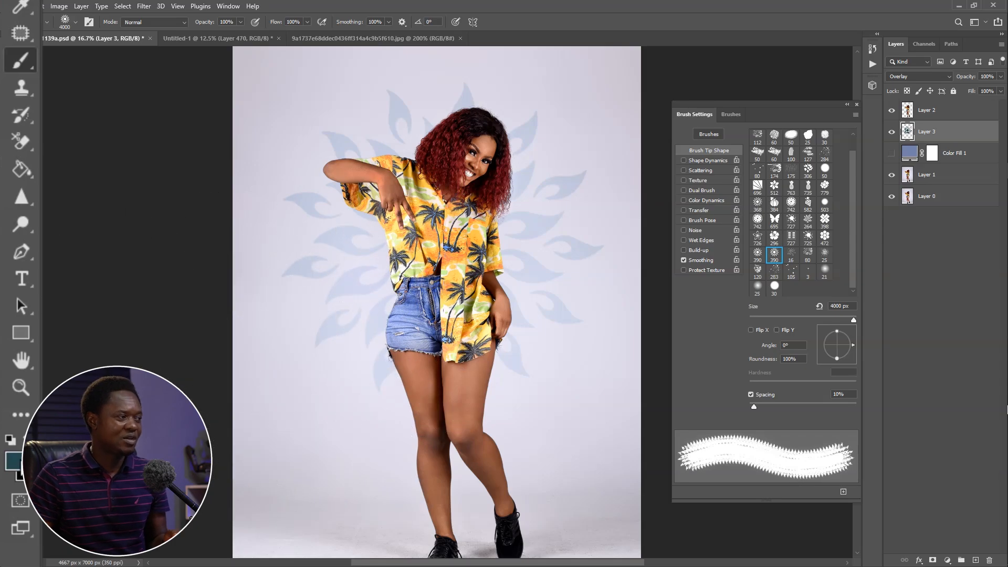
left_click(7, 362)
type("ebfafbffffff")
left_click(899, 58)
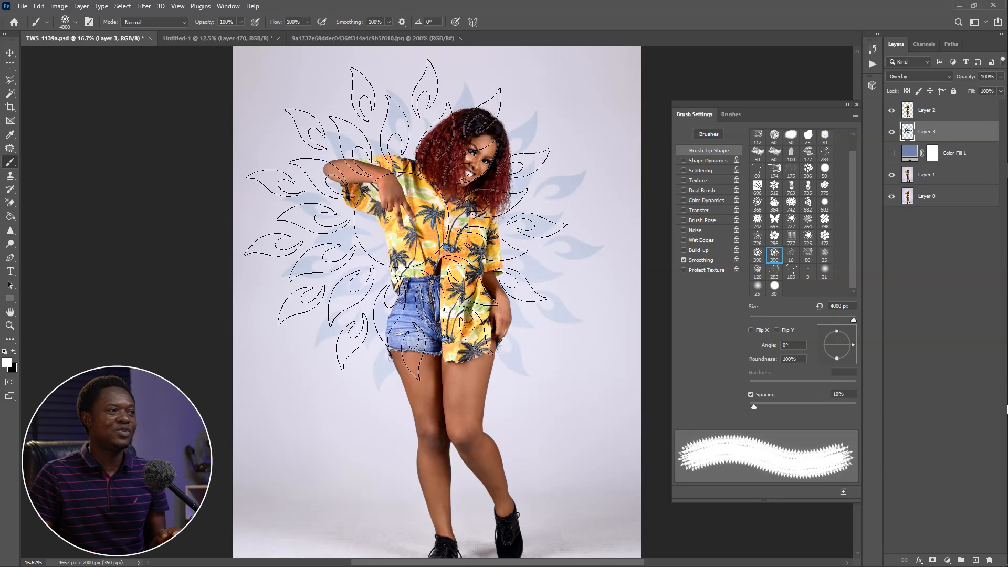
left_click(440, 242)
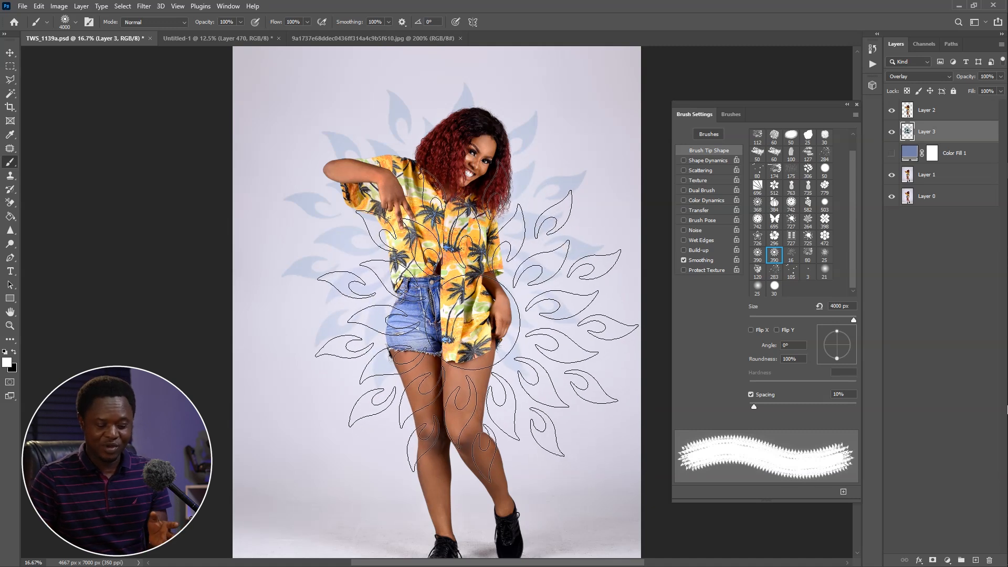
Sample the shirt's orange (fd913b) as foreground color and stamp the flame sun over the existing pattern behind the woman
left_click(7, 362)
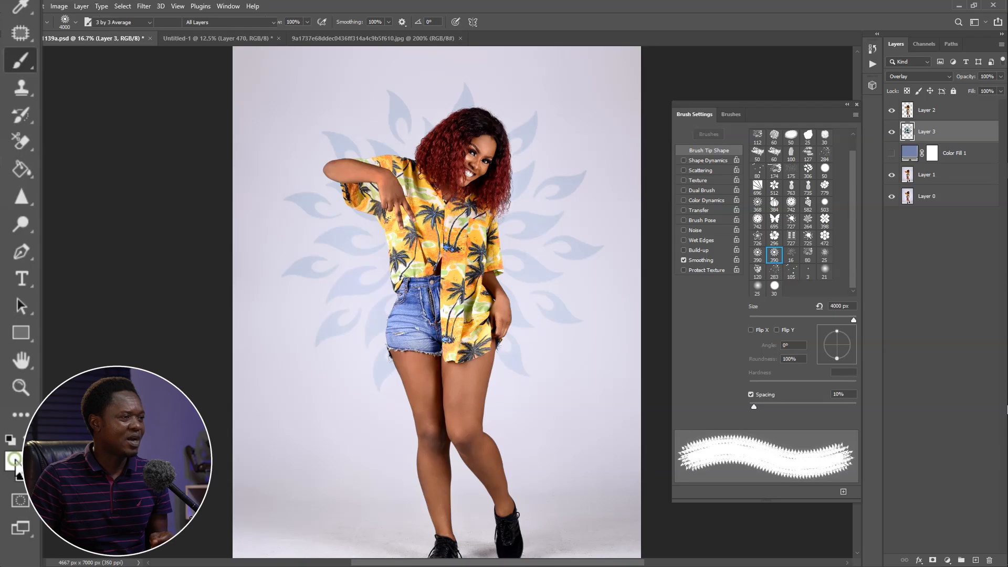
left_click(436, 252)
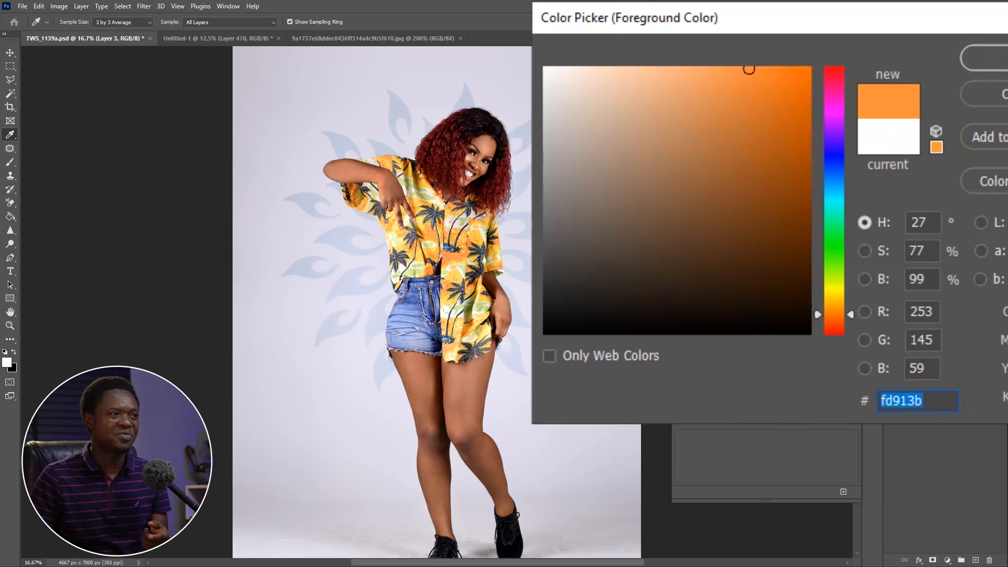
left_click(988, 56)
key("b")
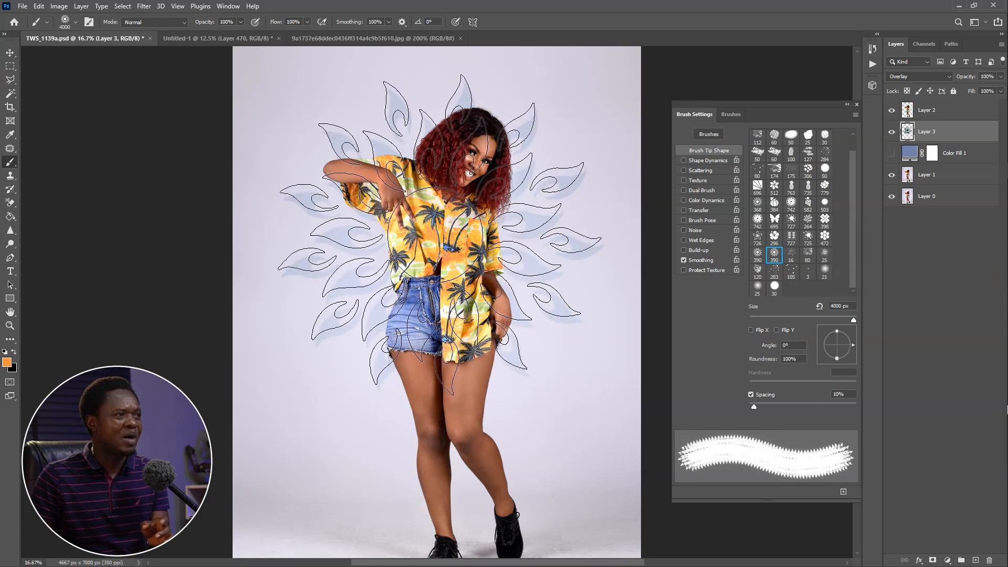
left_click(442, 237)
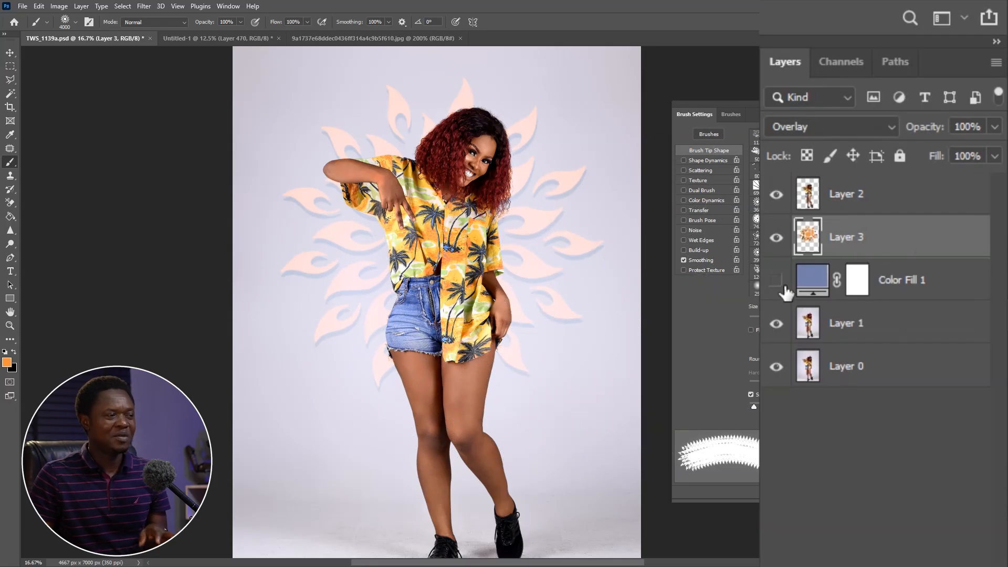
Apply a Gaussian Blur with a 16-pixel radius to the flame pattern layer
key("ctrl+minus")
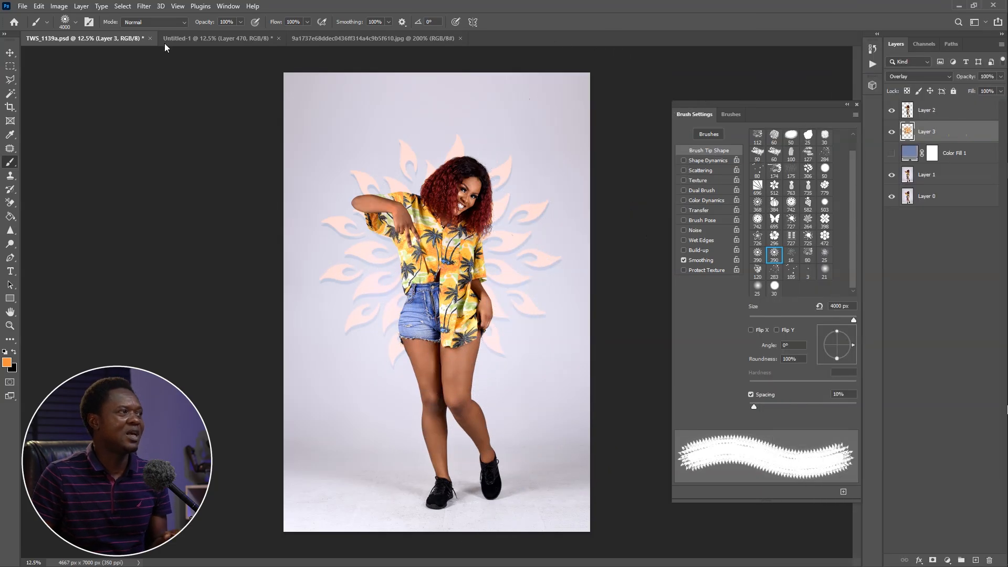
left_click(144, 7)
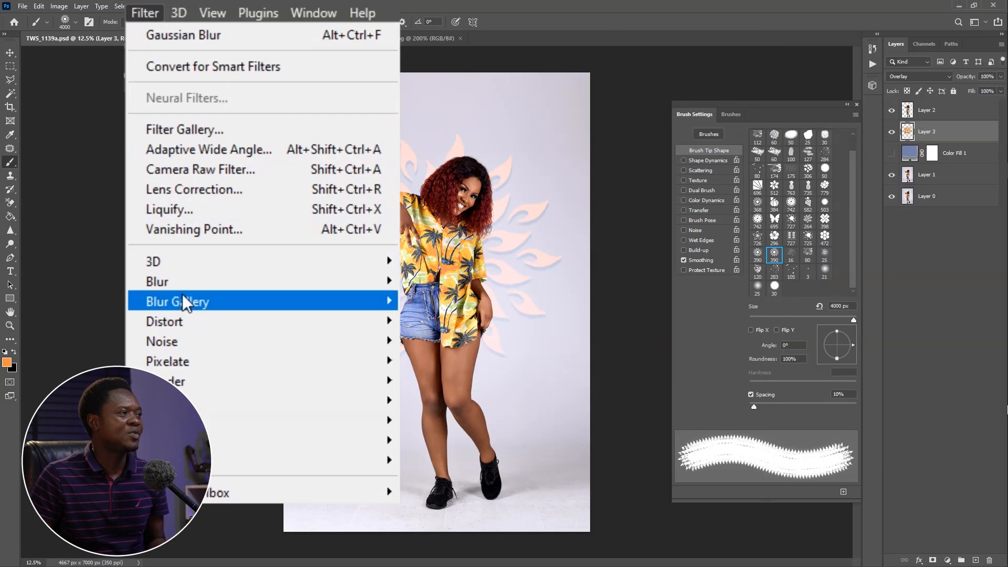
left_click(151, 140)
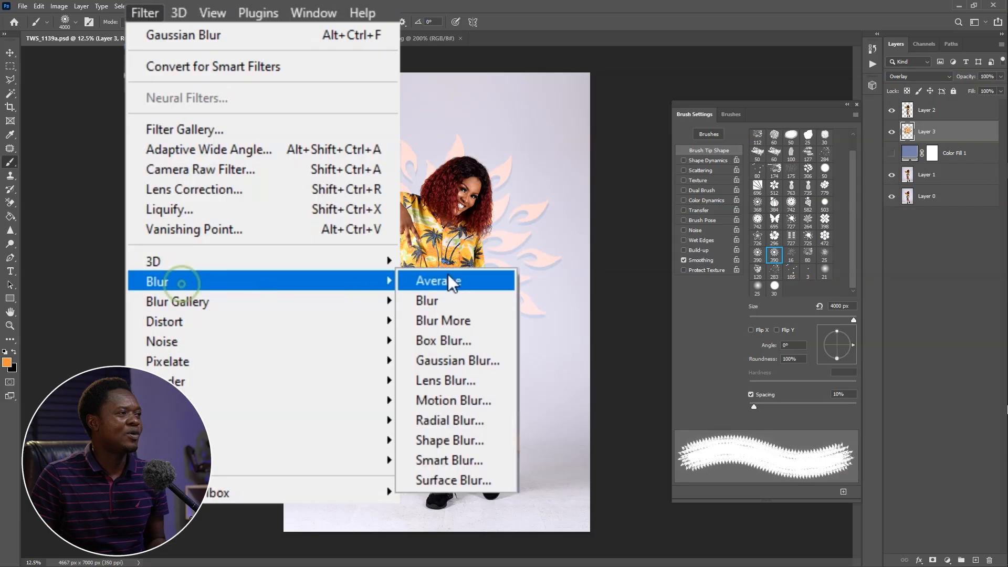
left_click(468, 361)
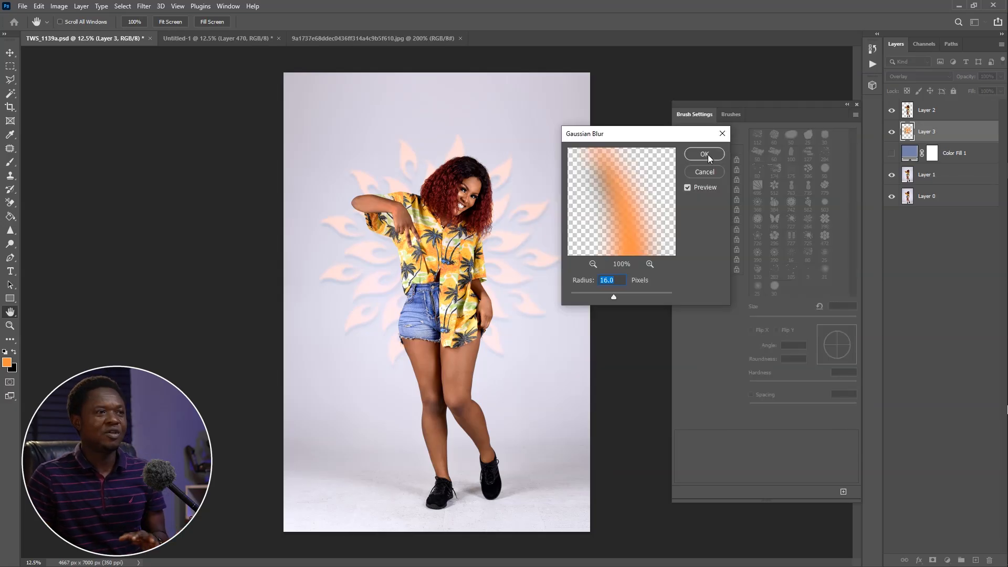
left_click(707, 153)
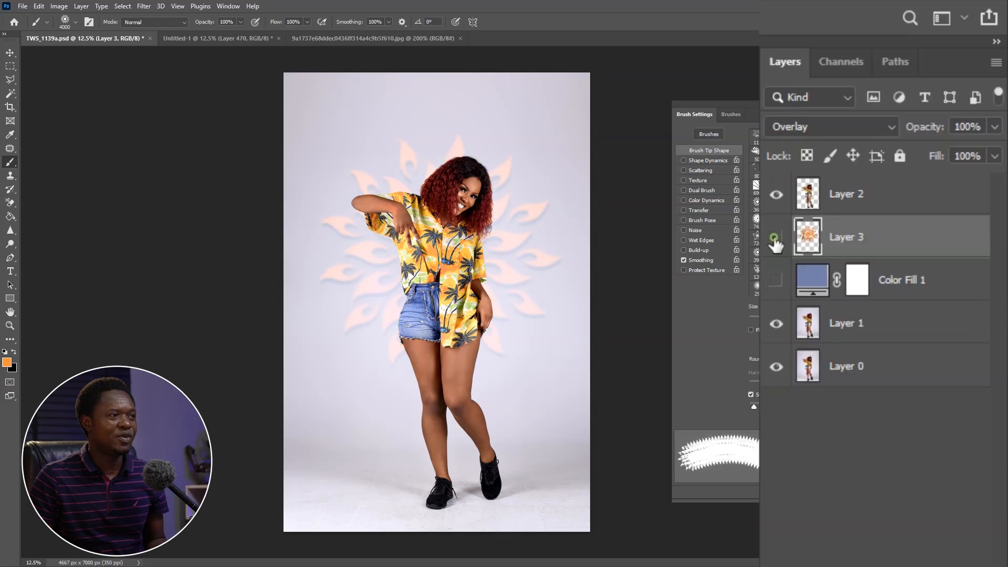
Compare the portrait with and without the orange flame pattern layer
left_click(775, 243)
left_click(776, 243)
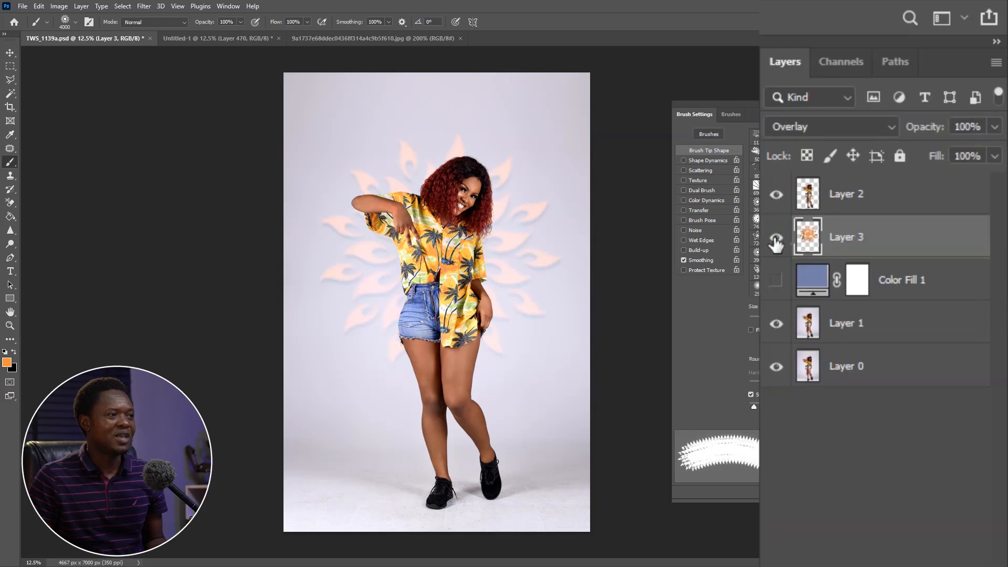
left_click(776, 243)
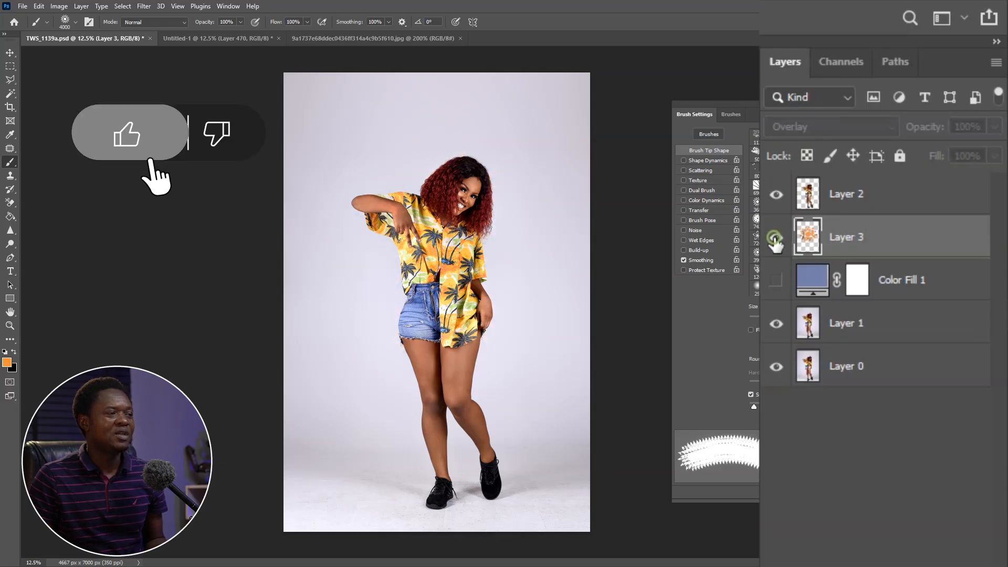
left_click(775, 243)
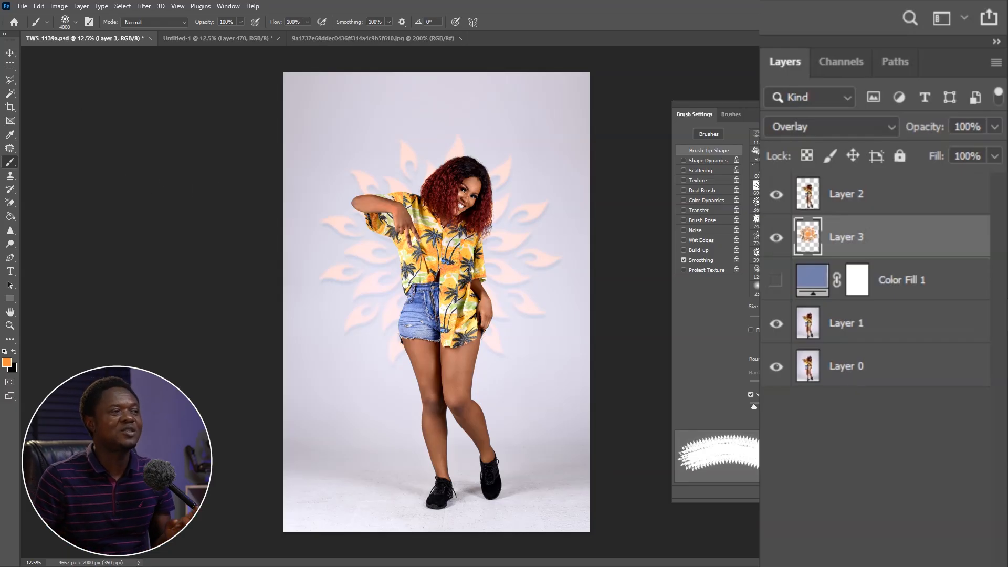
With the blue color fill shown and the orange flame layer hidden, add a new empty layer above the flame layer
left_click(777, 281)
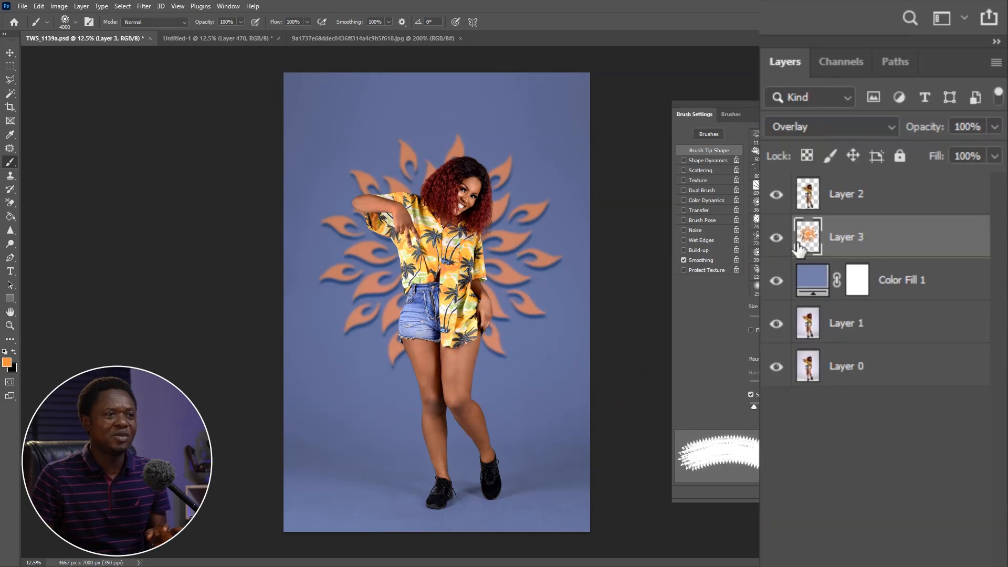
left_click(776, 238)
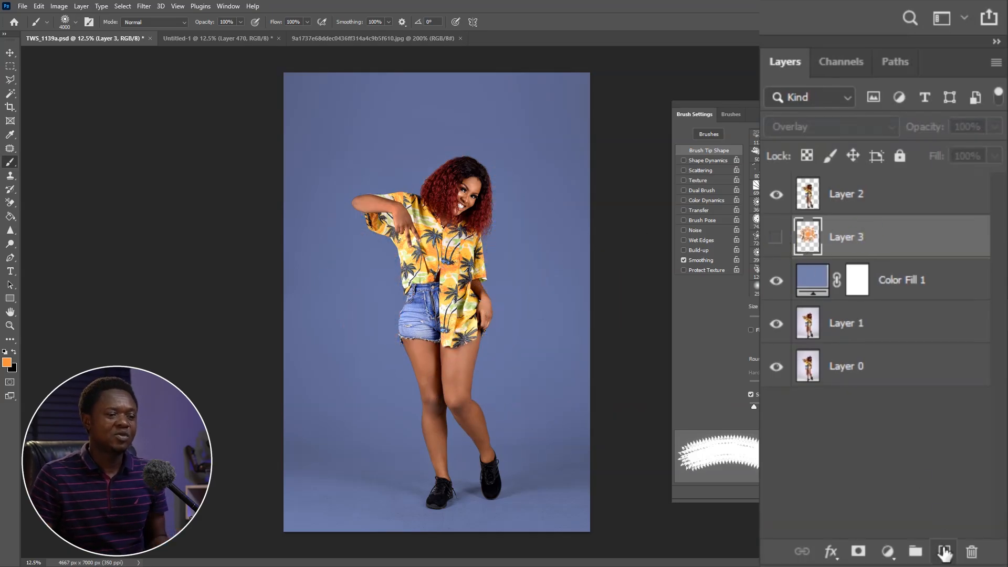
left_click(944, 552)
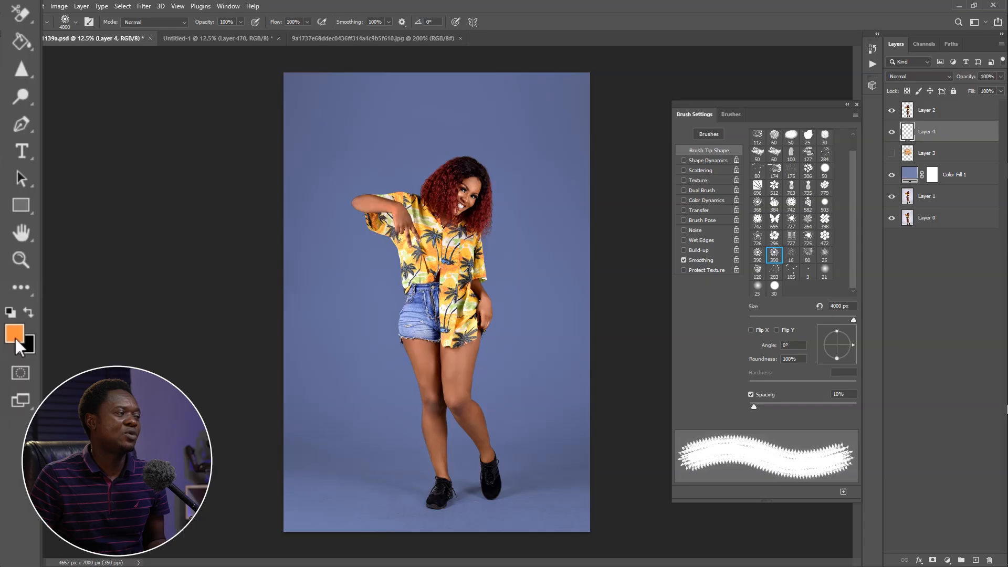
Set the foreground color to white (ffffff) and stamp the flame sun once behind the woman's torso on the new layer
left_click(16, 336)
type("ffffff")
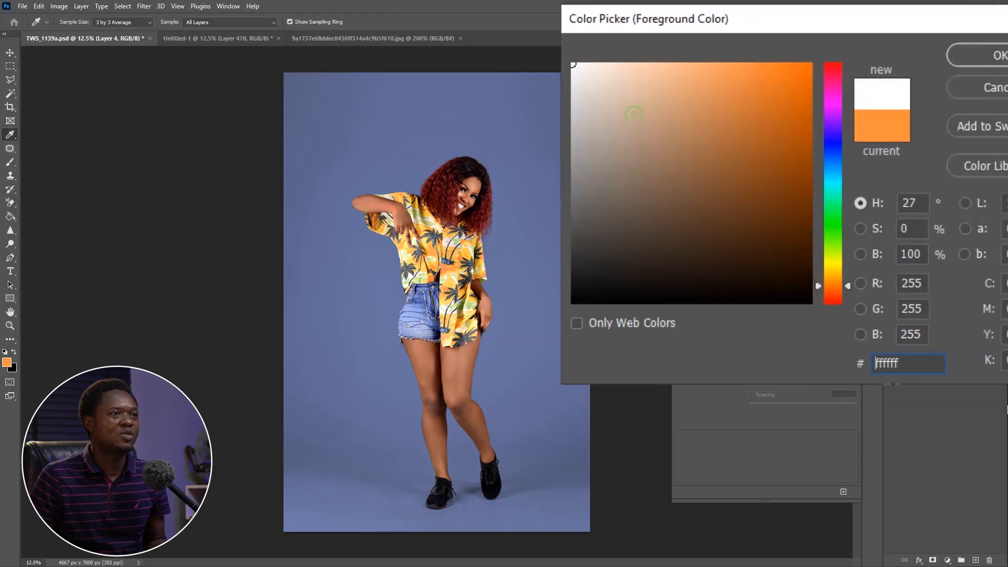
left_click(978, 55)
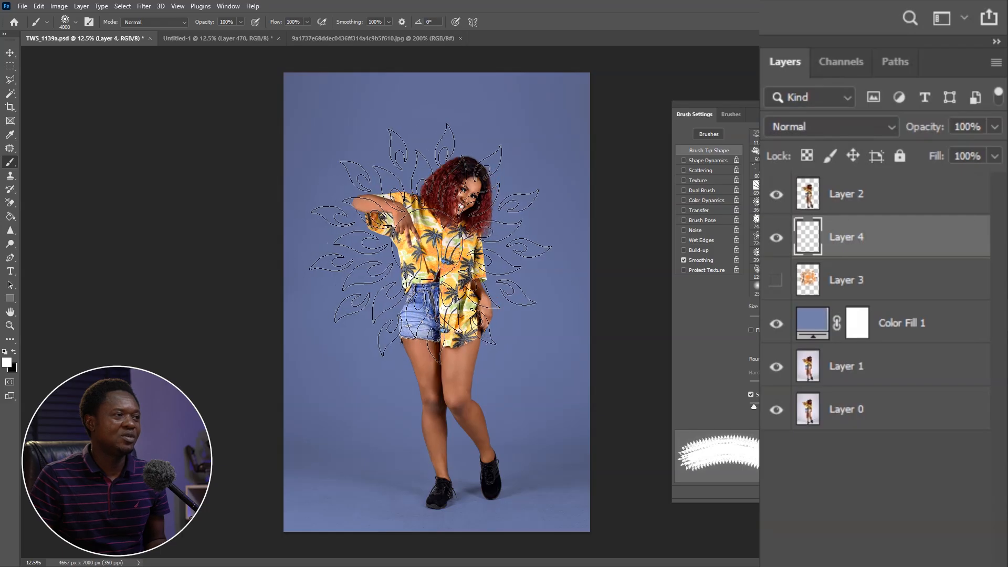
left_click(433, 243)
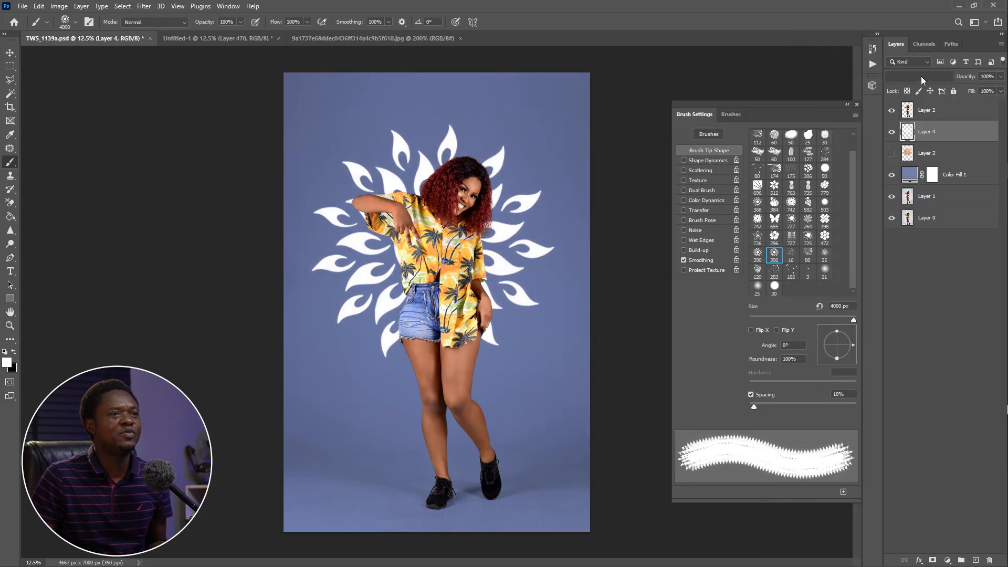
Set the white flame layer's blend mode to Overlay and its opacity to 21%
left_click(922, 79)
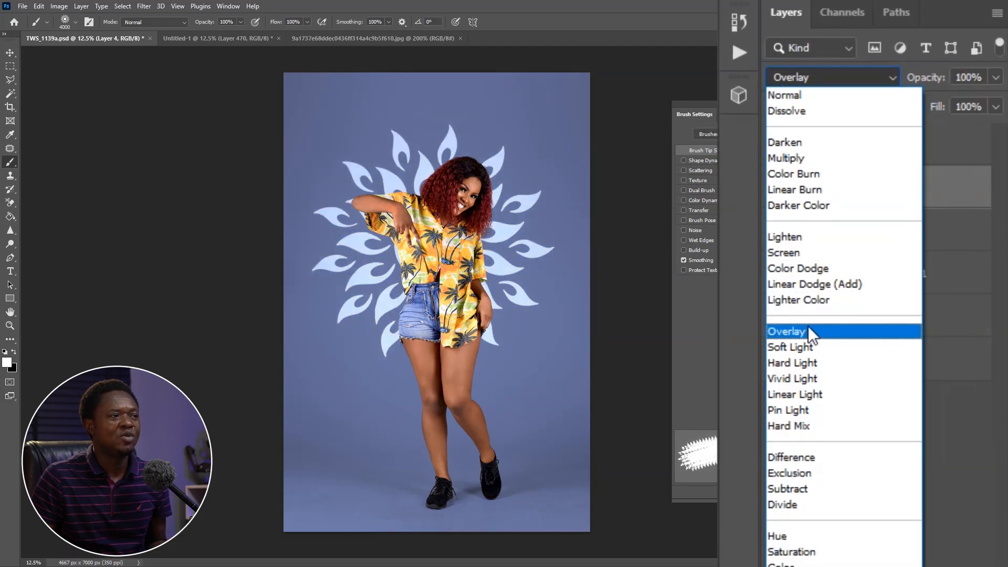
left_click(907, 203)
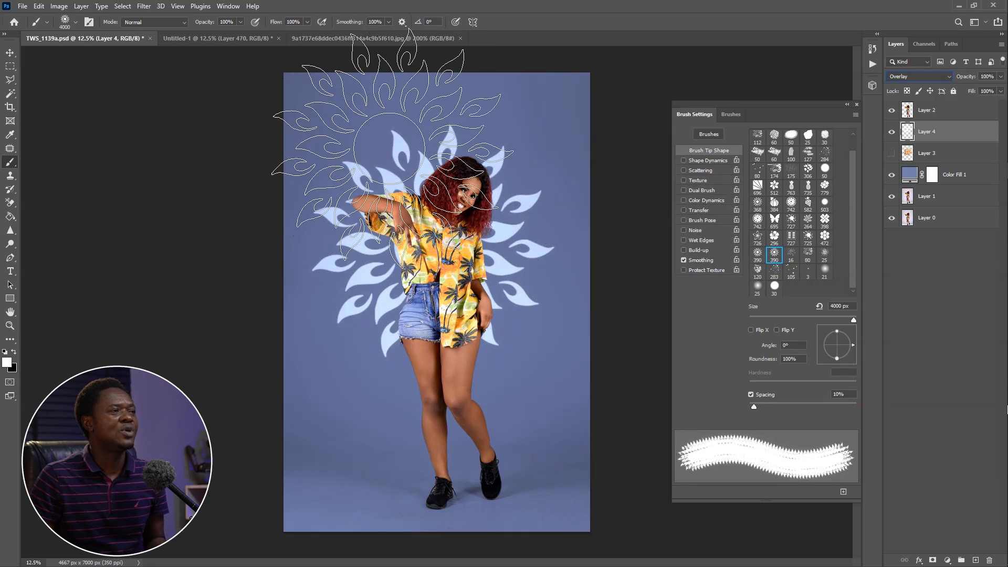
mouse_move(931, 131)
left_mouse_down()
mouse_move(882, 134)
mouse_move(923, 130)
left_mouse_up()
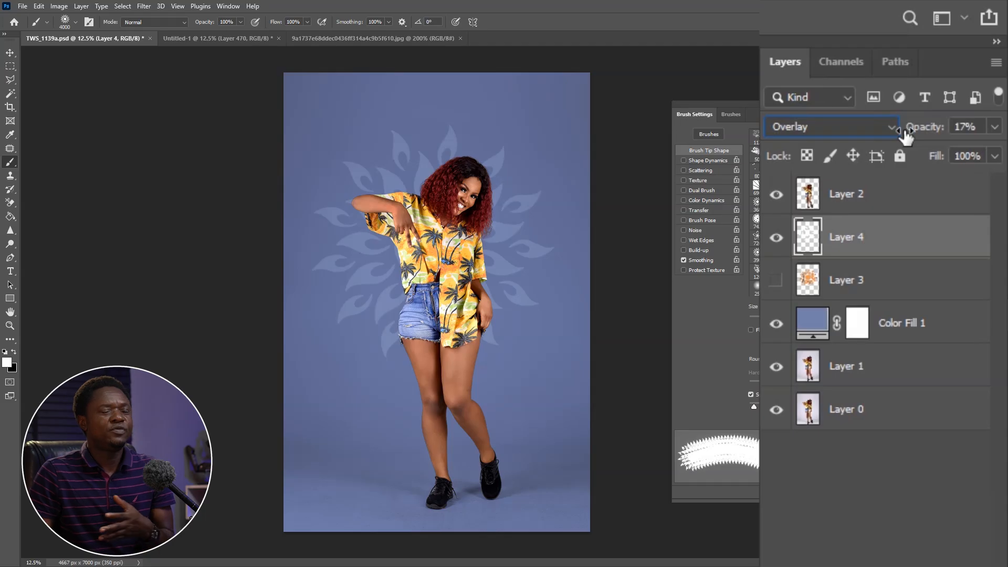
left_click_drag(931, 126, 937, 126)
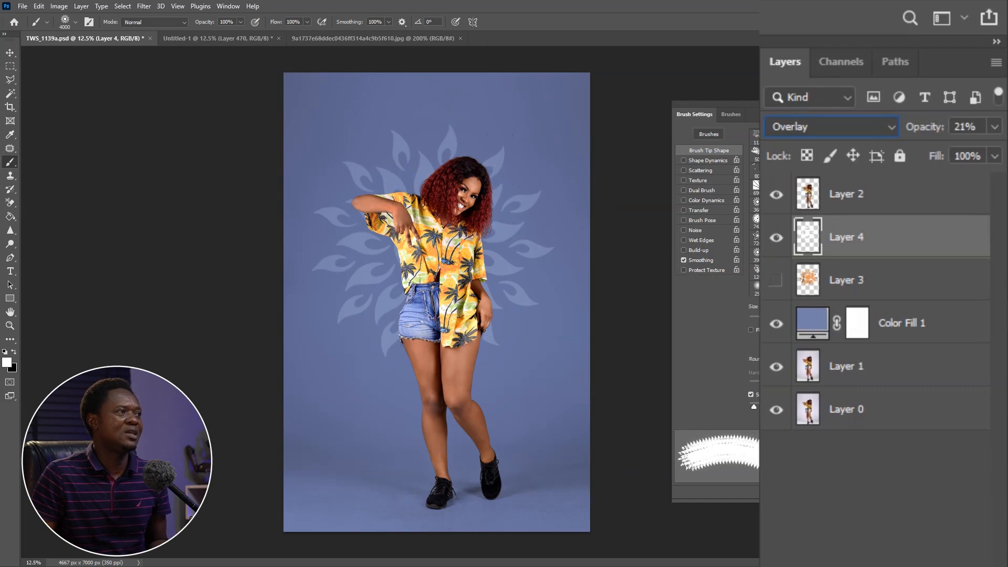
Apply a Gaussian Blur with a 16-pixel radius to the white flame layer and compare the image with and without the layer
left_click(144, 6)
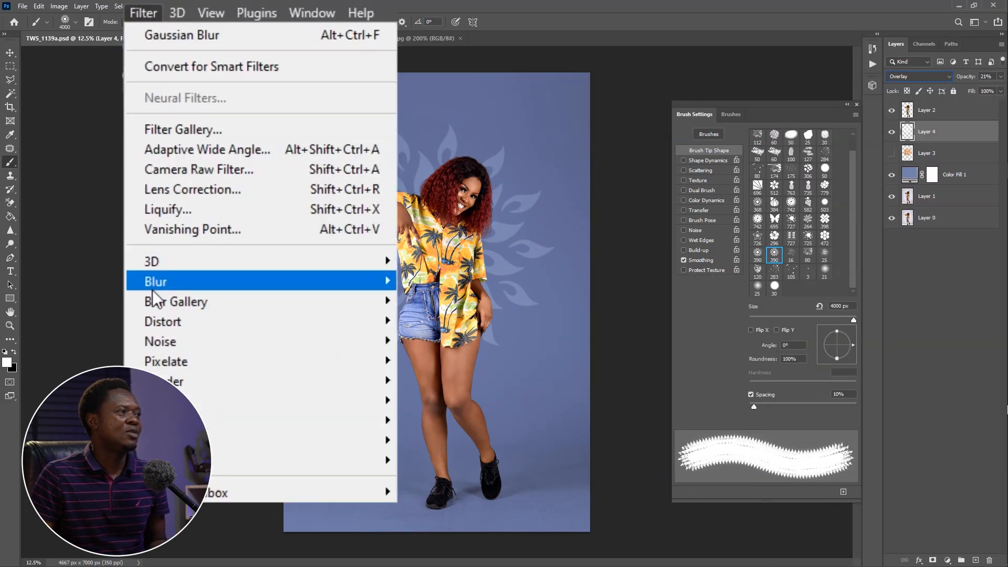
mouse_move(157, 279)
left_click(461, 358)
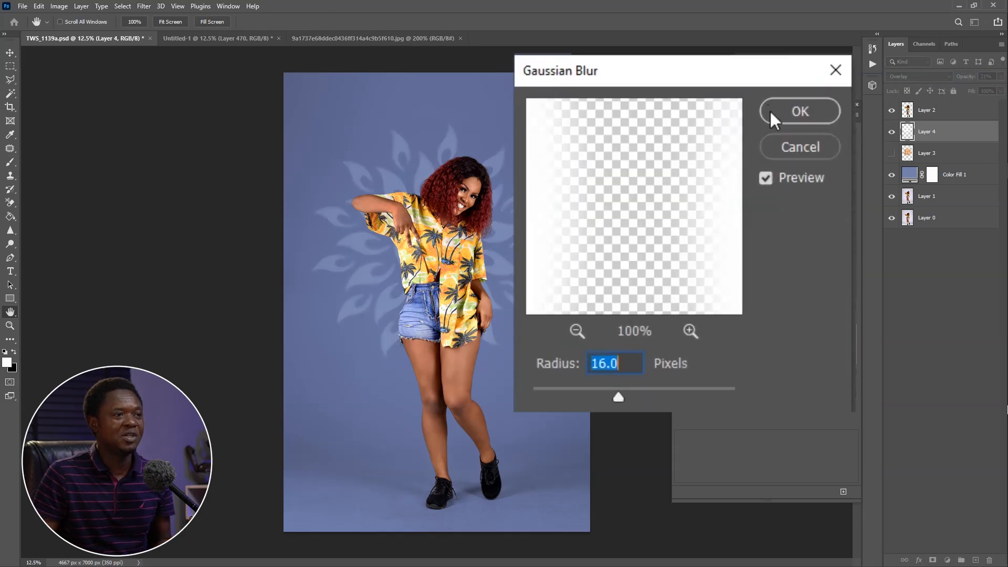
left_click(787, 111)
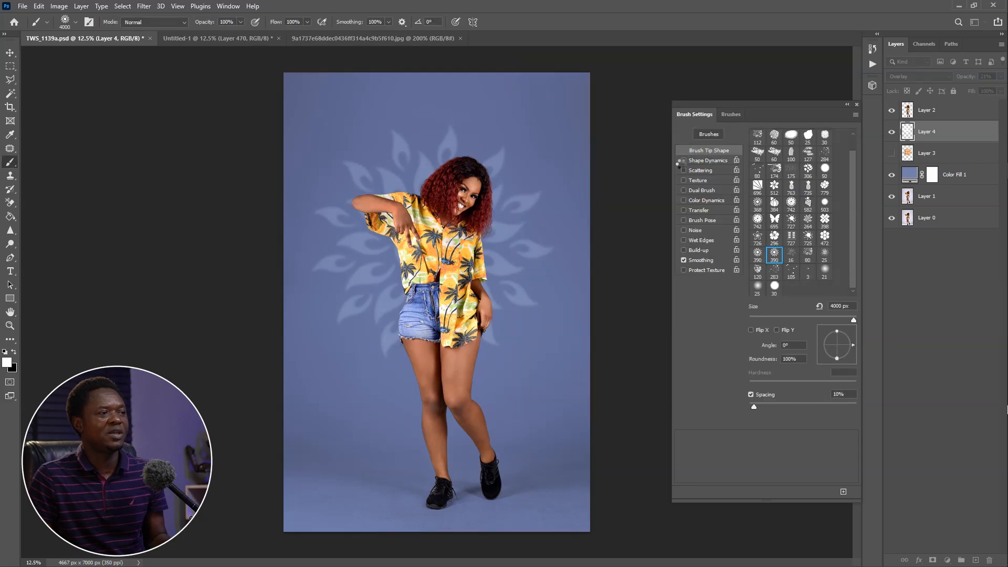
left_click(891, 134)
left_click(891, 135)
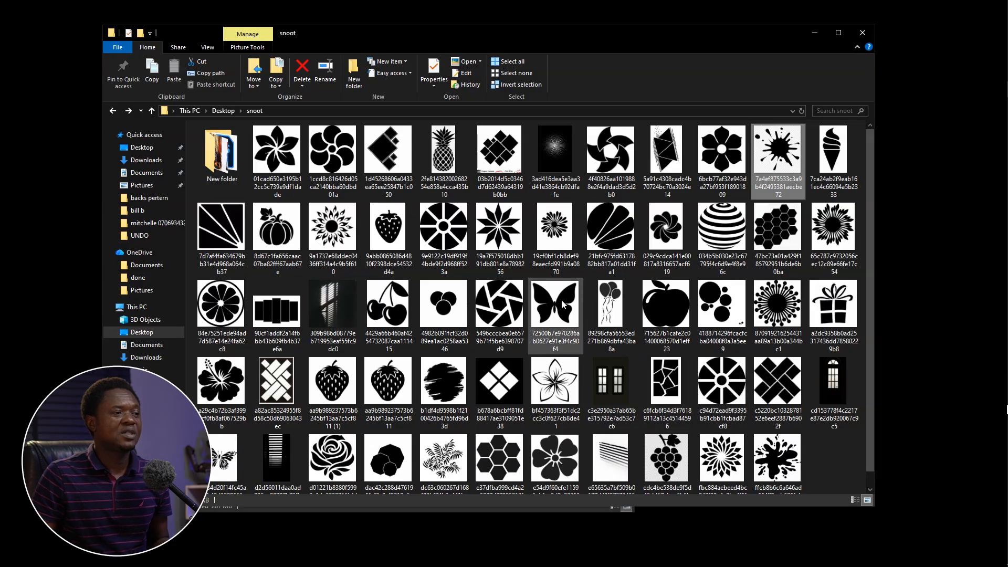
Open the solid butterfly image from the snoot folder in Photoshop and make a rectangular selection around the whole butterfly
left_click(550, 323)
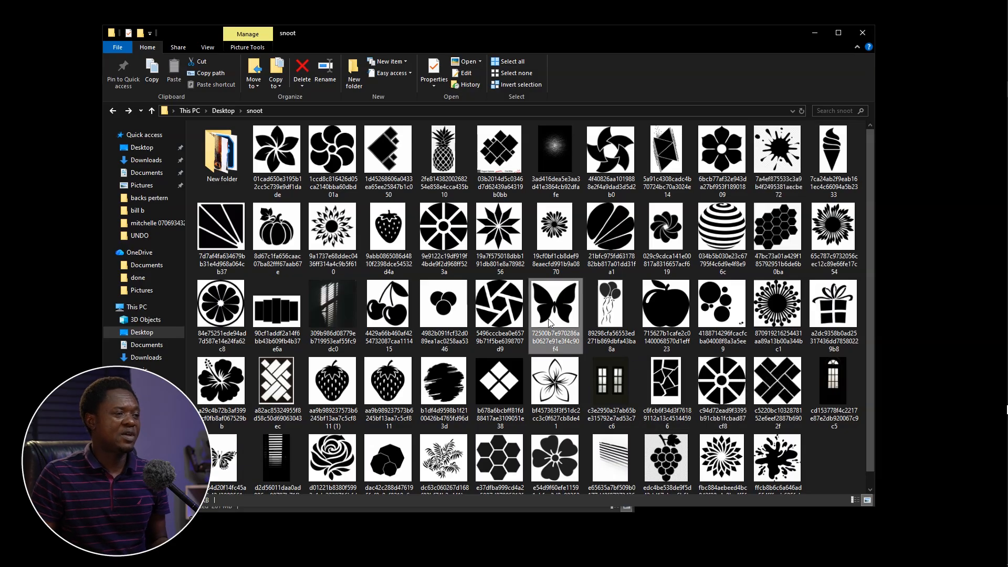
left_click_drag(554, 311, 1001, 183)
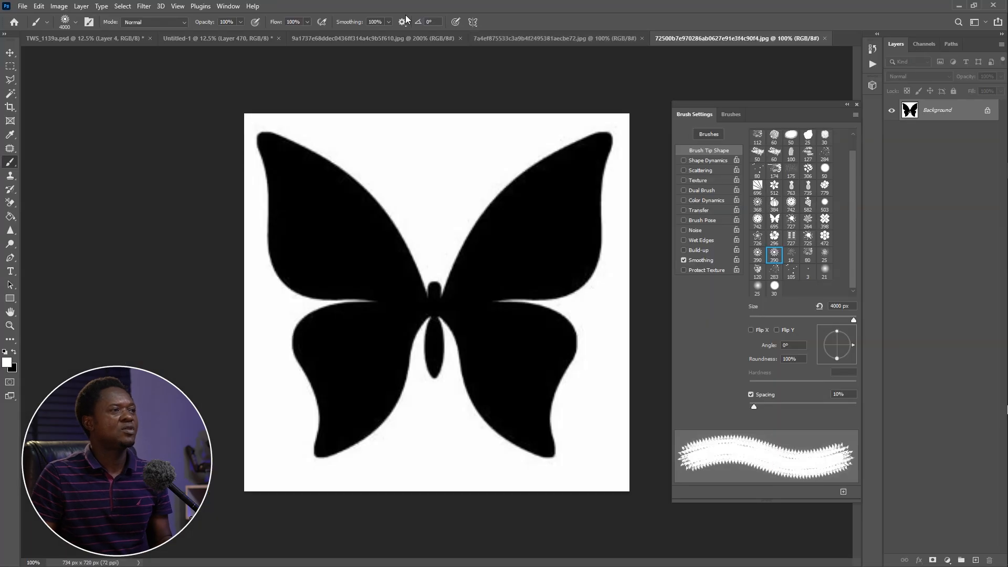
left_click(10, 66)
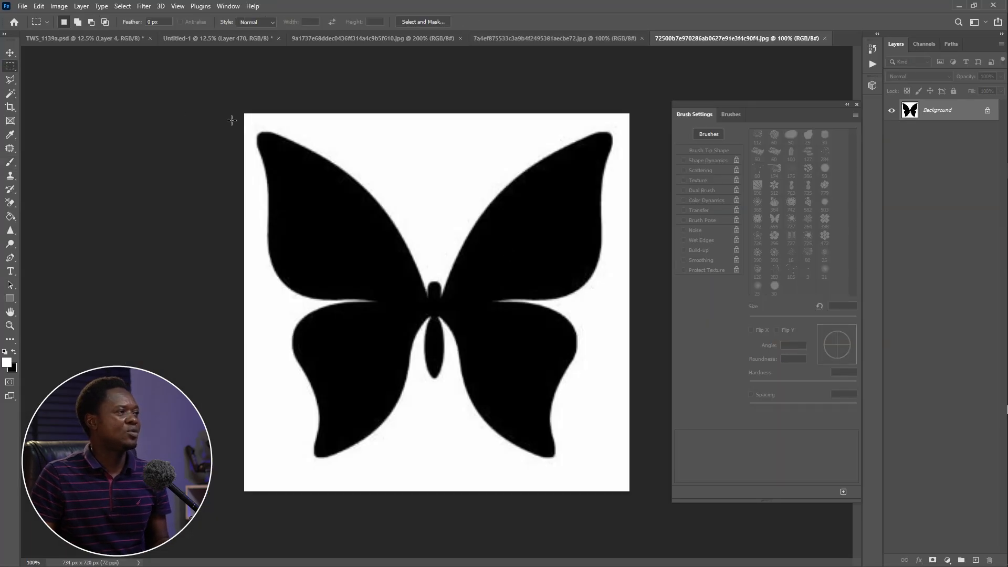
left_click_drag(249, 114, 620, 474)
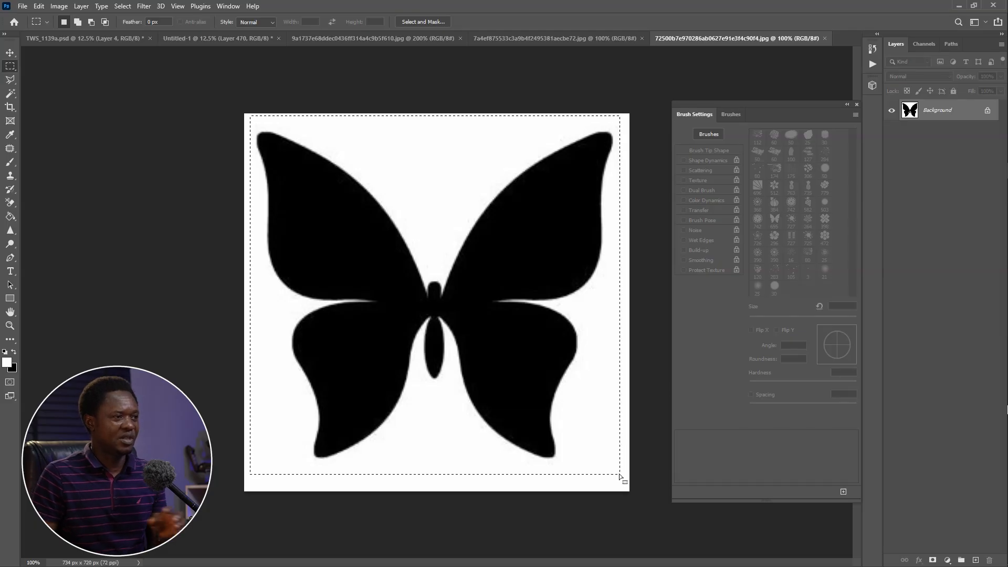
Define the selected butterfly as a brush preset named "b fly" and activate the Brush tool
left_click(39, 6)
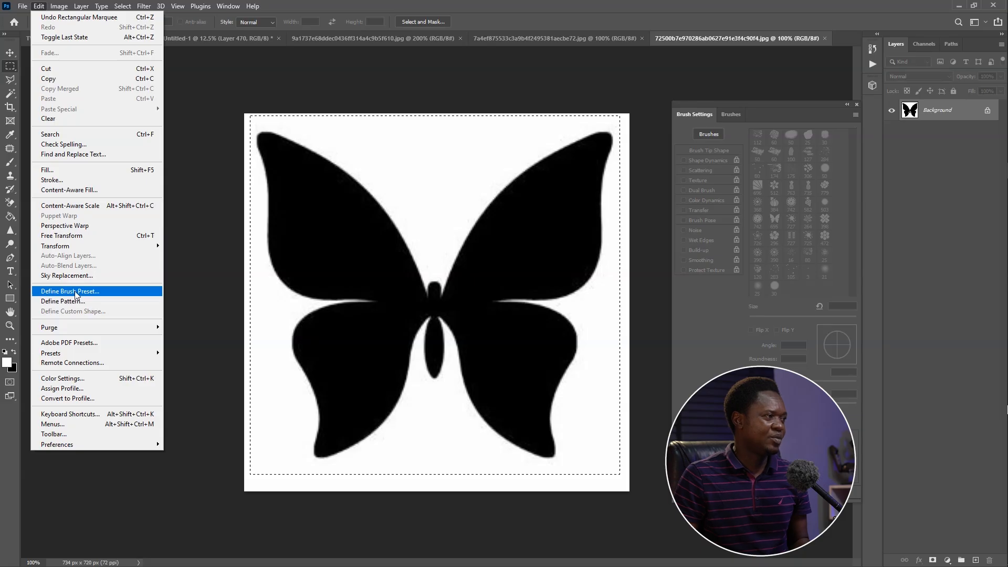
left_click(70, 291)
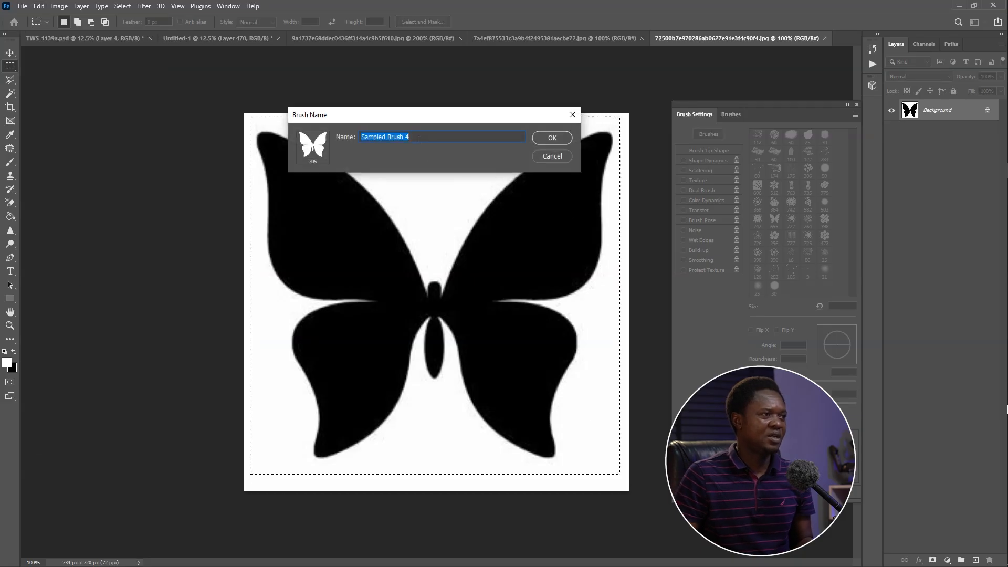
key("BackSpace")
type("b fly")
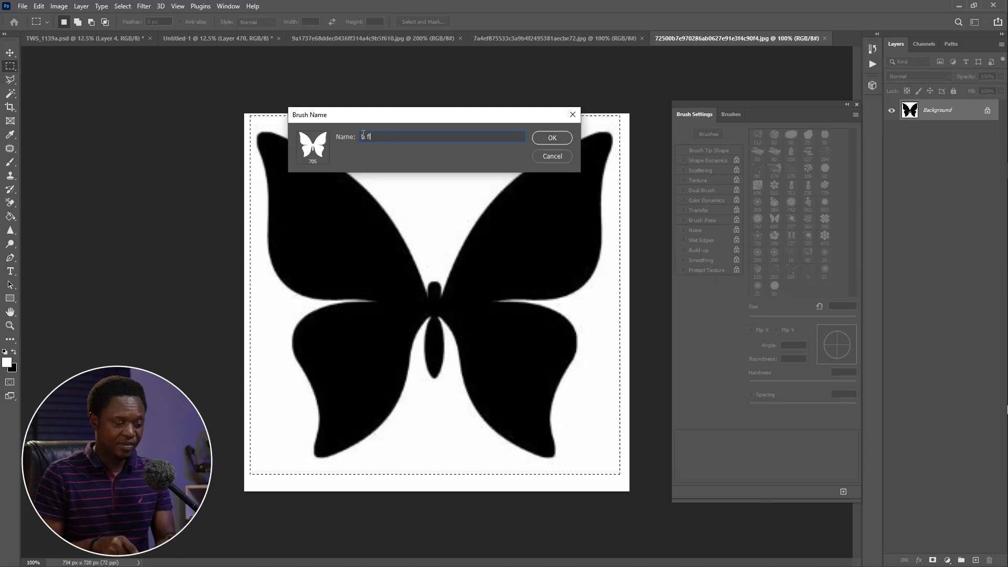
left_click(552, 137)
key("b")
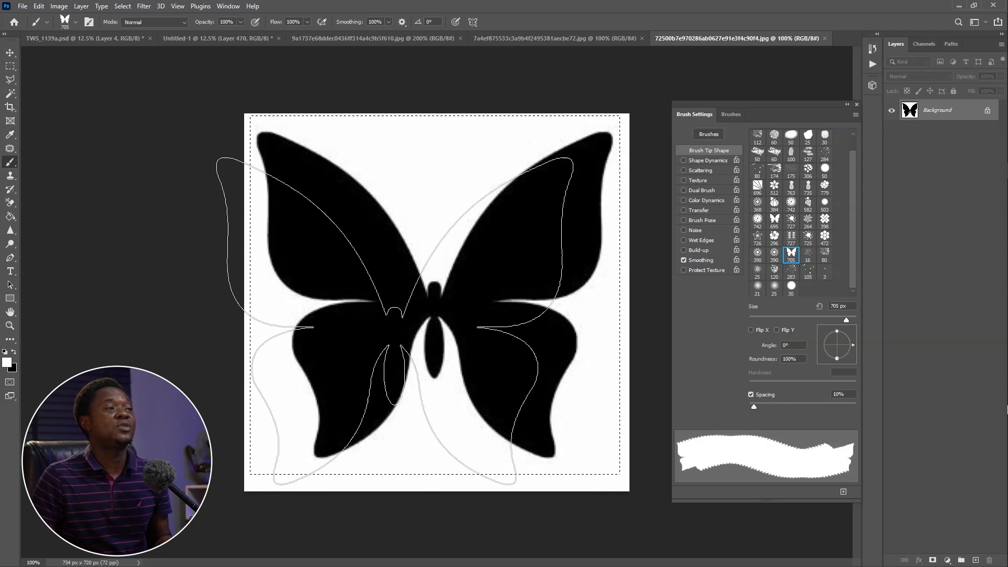
In the TWS_1139a.psd portrait, hide the white flame layer and add a new empty layer above it
left_click(204, 35)
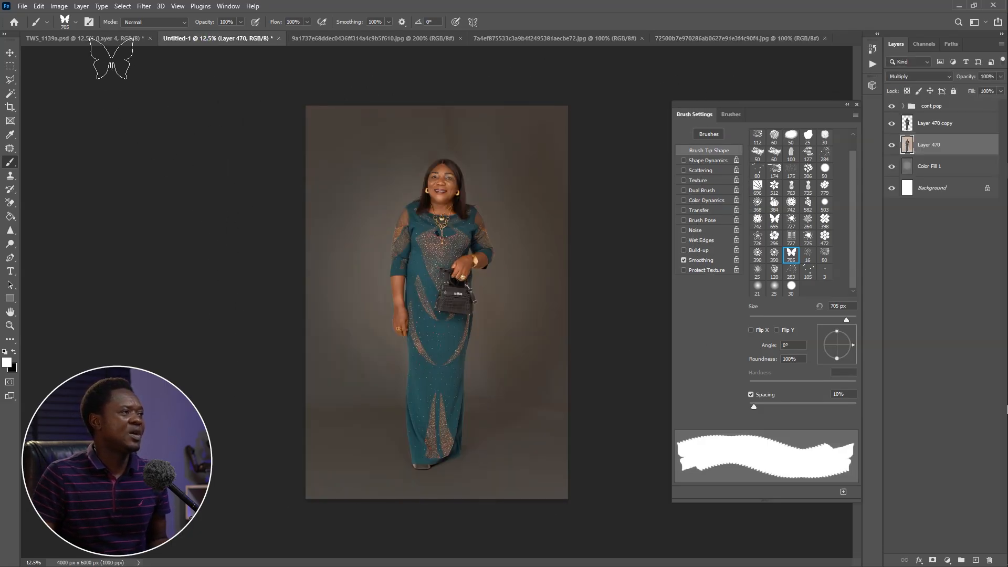
left_click(115, 40)
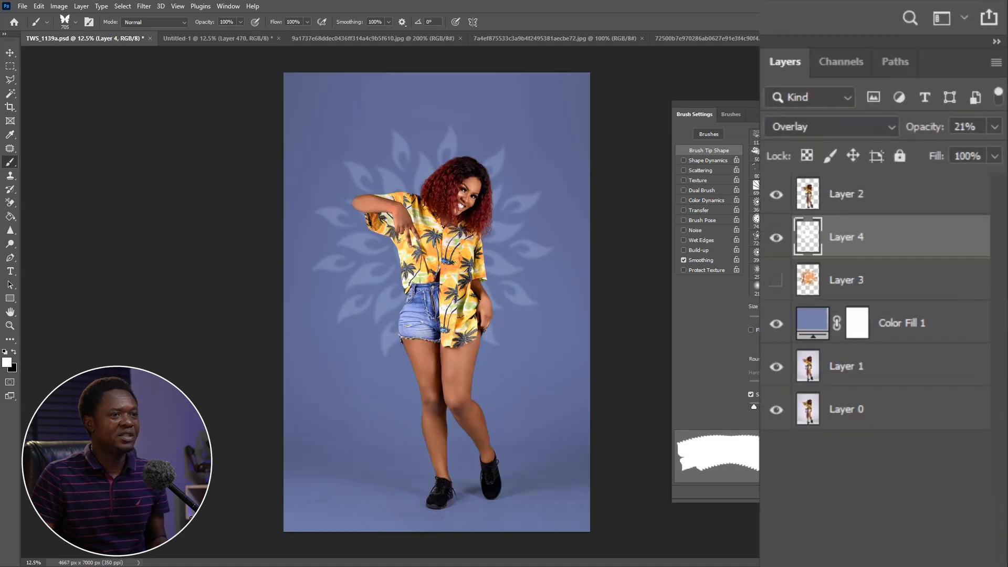
left_click(860, 287)
left_click(776, 238)
left_click(875, 244)
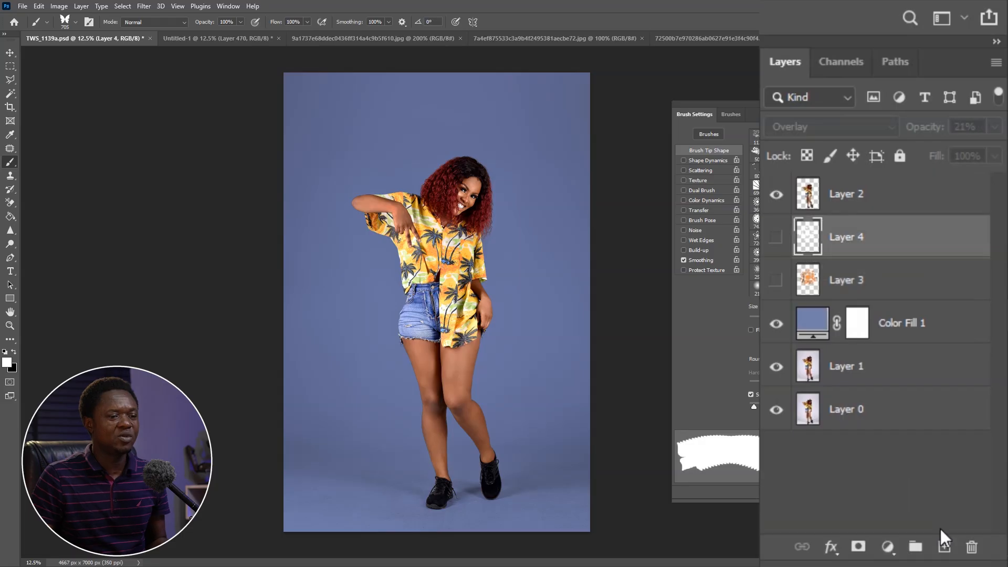
left_click(944, 548)
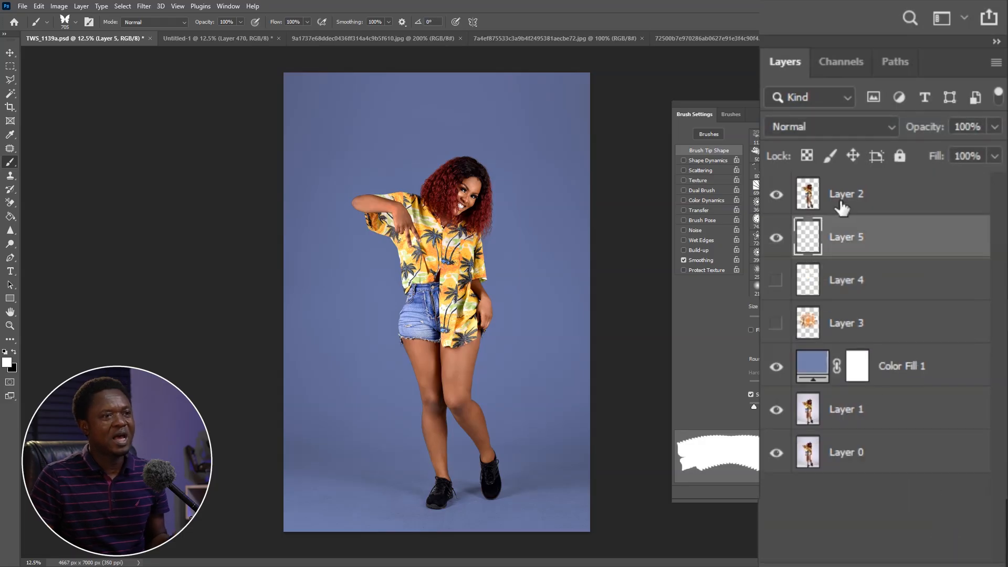
Enlarge the butterfly brush to 3700 px and stamp it once in white behind the woman's torso
key("bracketright")
key("bracketright")
key("bracketright")
key("bracketright")
key("bracketright")
key("bracketright")
key("bracketright")
key("bracketright")
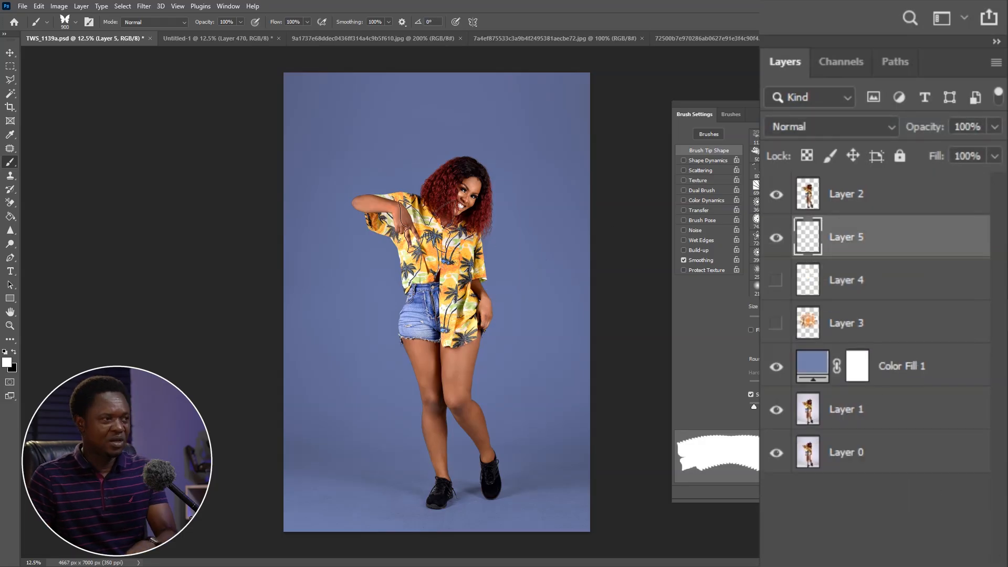
key("bracketright")
key("bracketright")
key("bracketright")
key("bracketright")
key("bracketright")
key("bracketright")
key("bracketright")
key("bracketright")
key("bracketright")
key("bracketright")
key("bracketright")
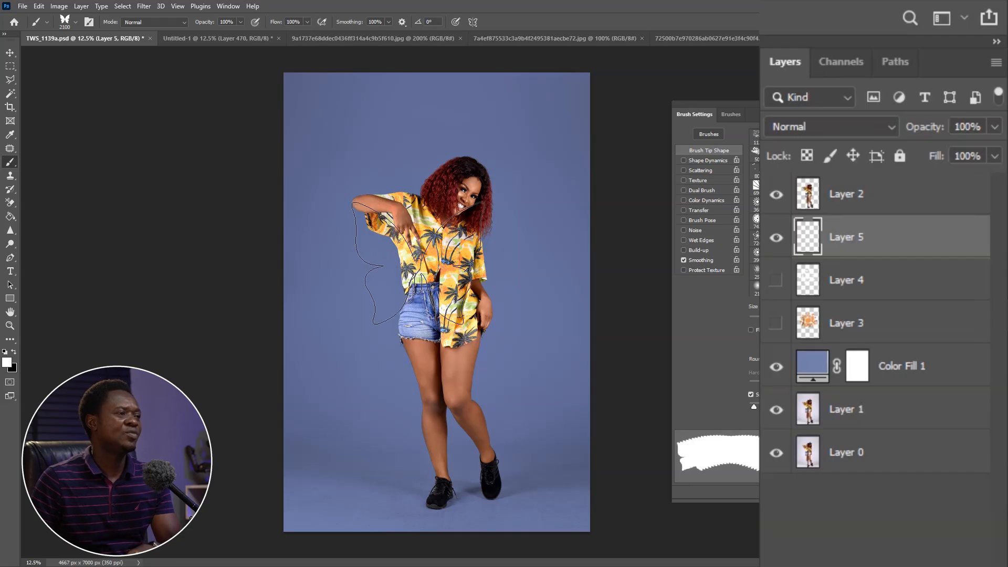
key("bracketright")
key("bracketright")
key("bracketright")
key("bracketright")
key("bracketright")
key("bracketright")
key("bracketright")
key("bracketright")
key("bracketright")
key("bracketright")
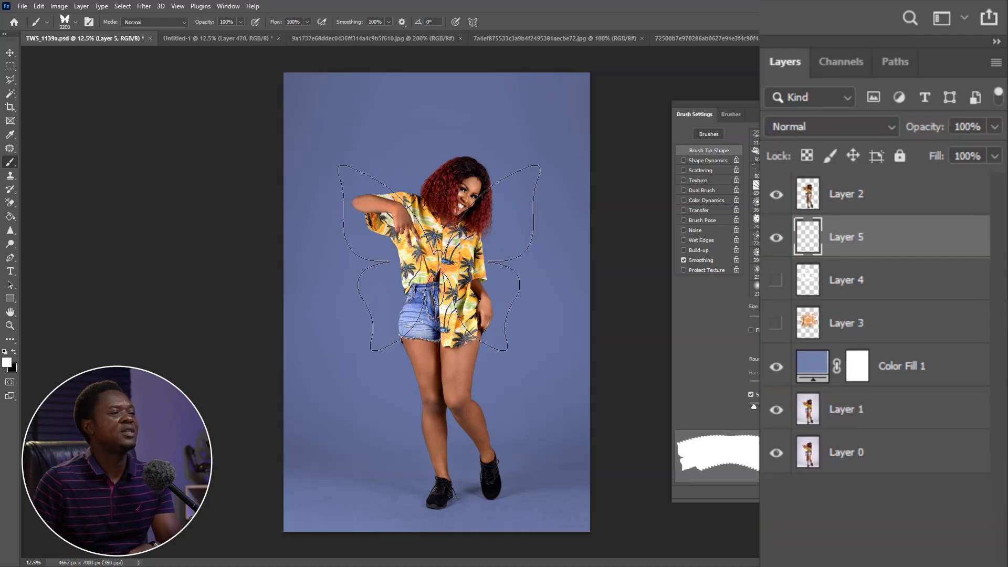
key("bracketright")
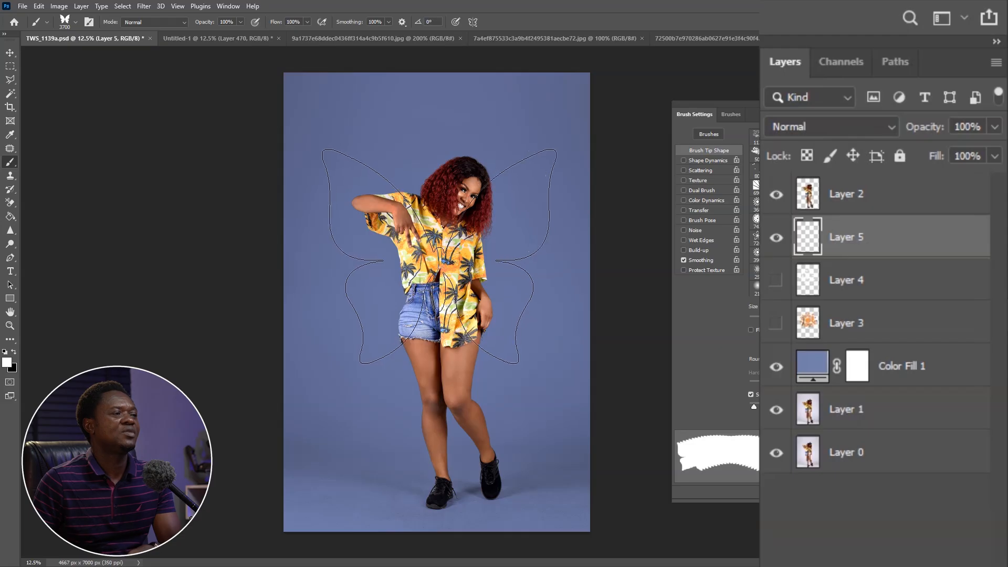
left_click(443, 255)
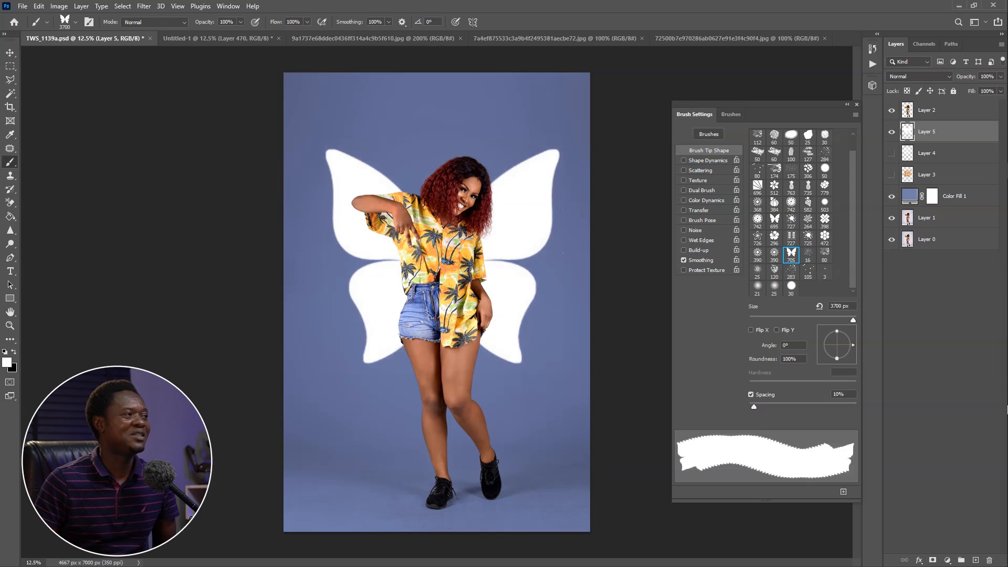
Move the white butterfly shape slightly left and down so its wings sit centered behind the woman
left_click(10, 53)
mouse_move(519, 237)
left_mouse_down()
mouse_move(503, 244)
mouse_move(512, 241)
left_mouse_up()
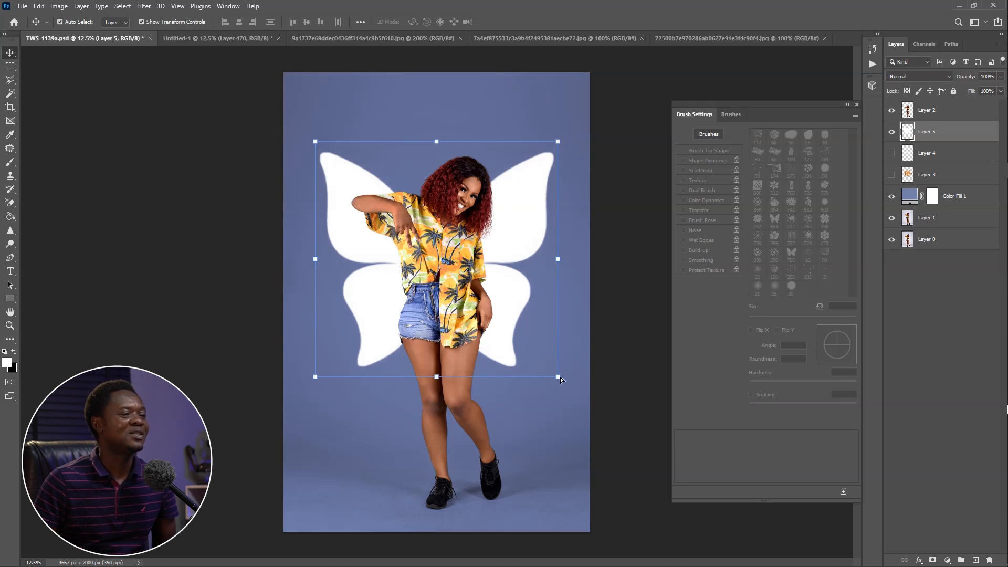
left_click_drag(557, 379, 531, 375)
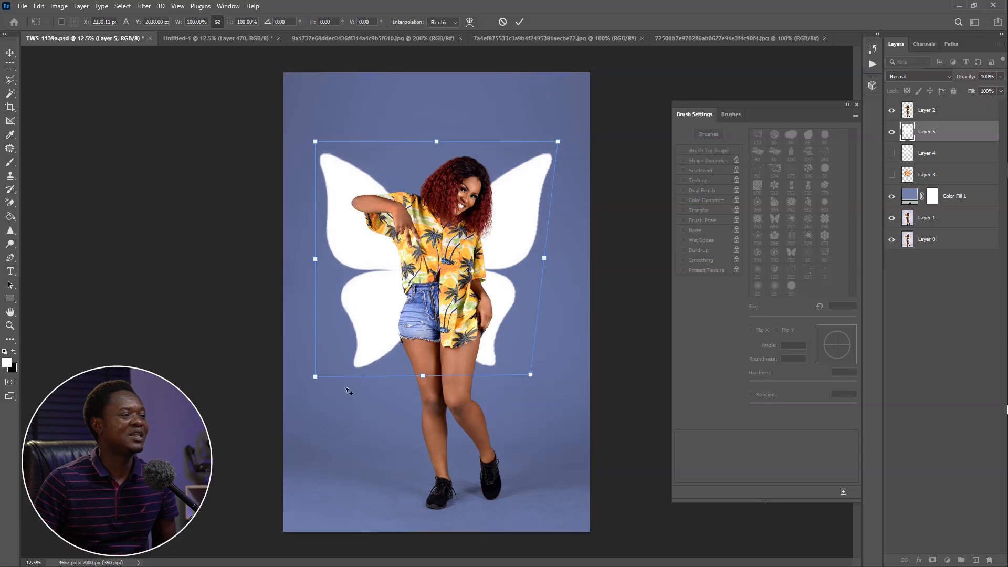
mouse_move(316, 378)
left_mouse_down()
mouse_move(361, 374)
mouse_move(313, 375)
mouse_move(325, 381)
left_mouse_up()
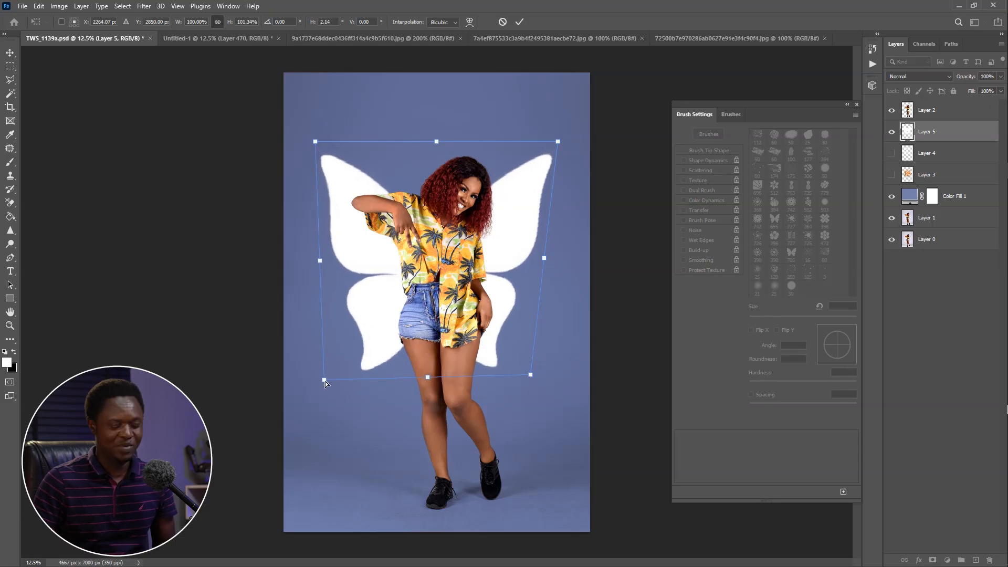
key("Escape")
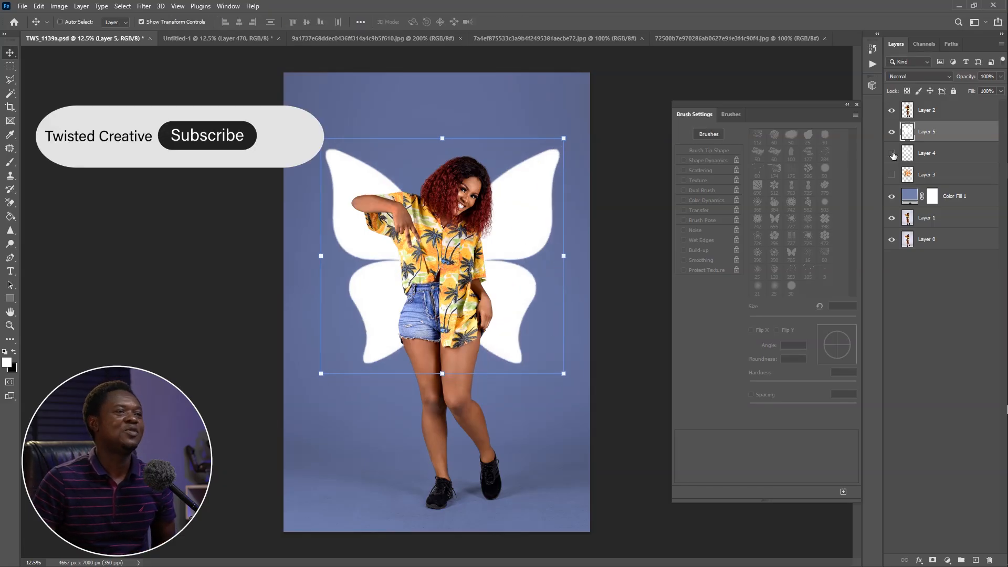
Compare Soft Light and Overlay on the white butterfly layer, settle on Overlay, and lower its opacity to 16%
left_click(913, 76)
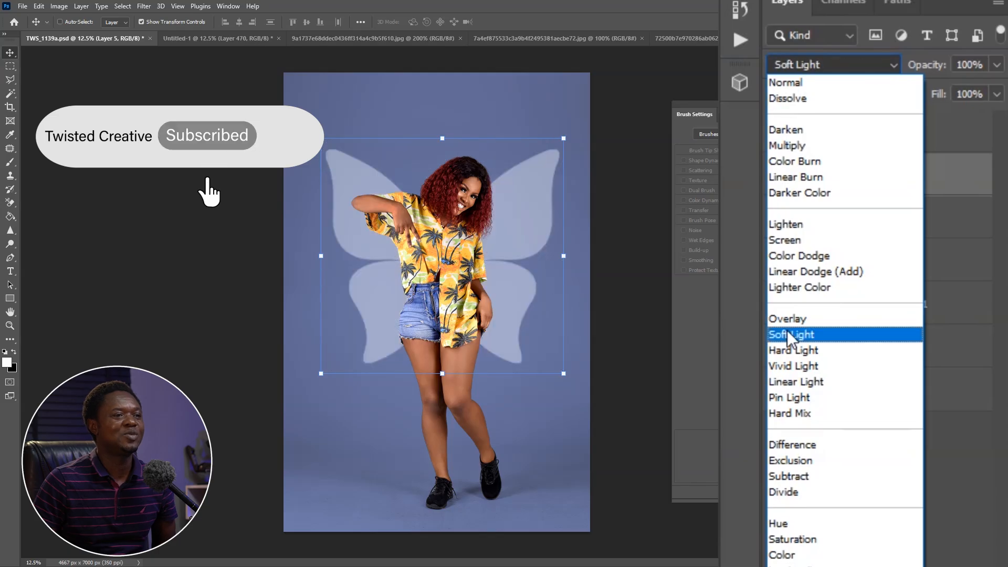
left_click(903, 315)
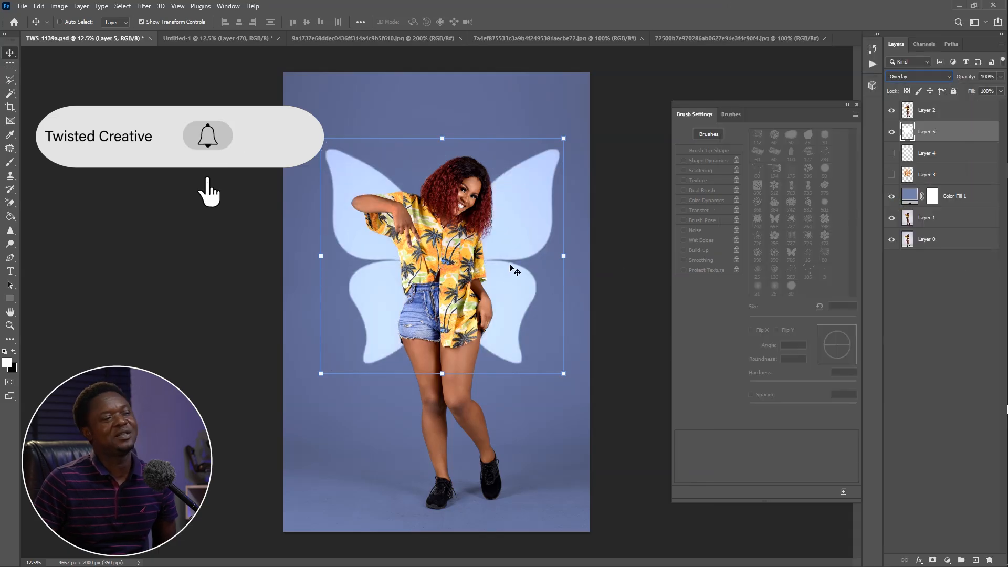
left_click(919, 75)
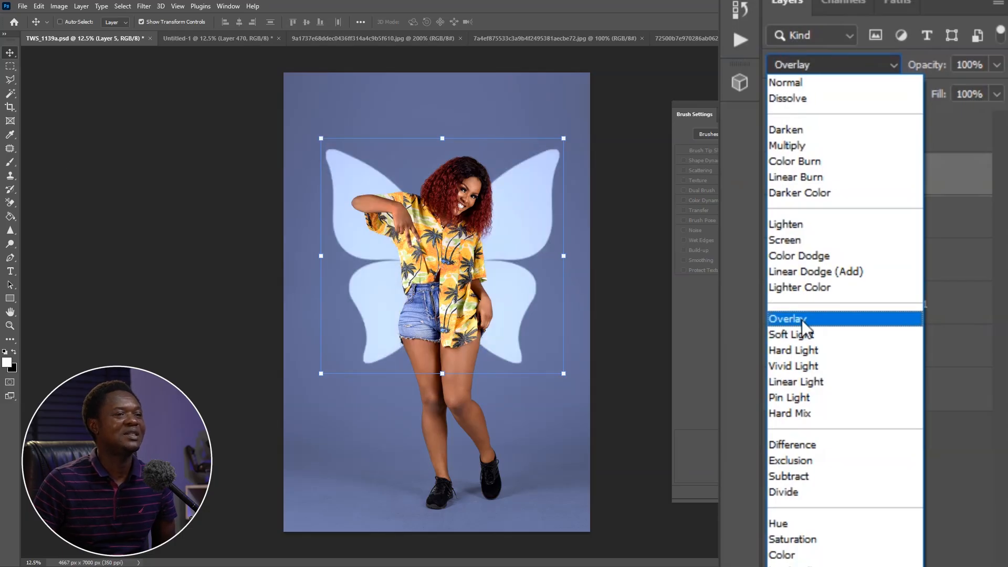
left_click(804, 334)
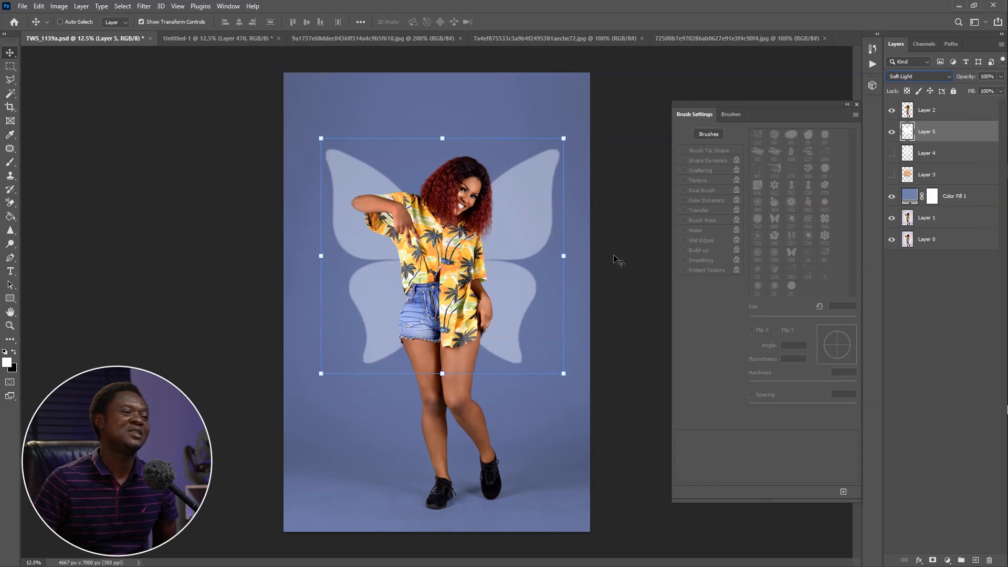
left_click(916, 80)
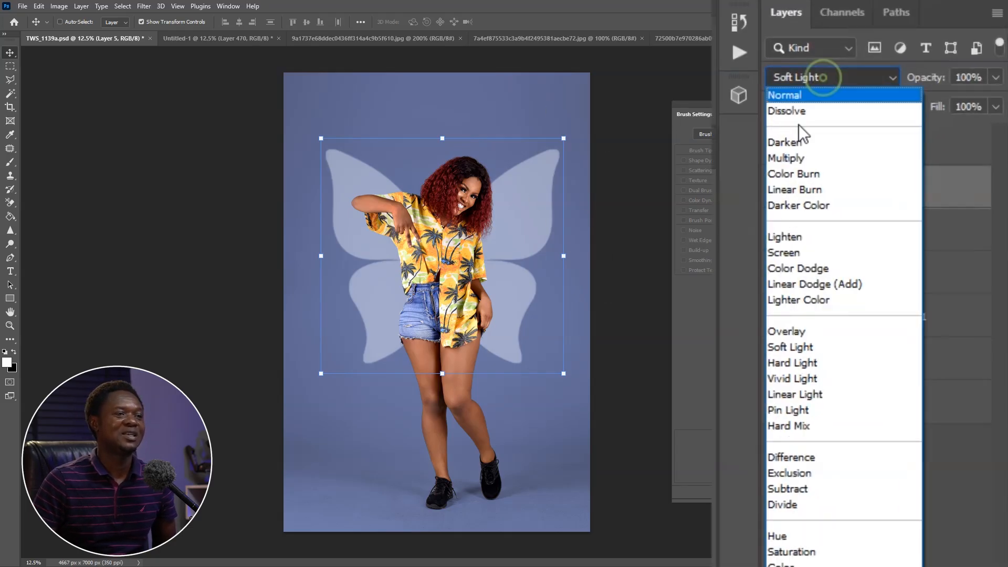
left_click(804, 331)
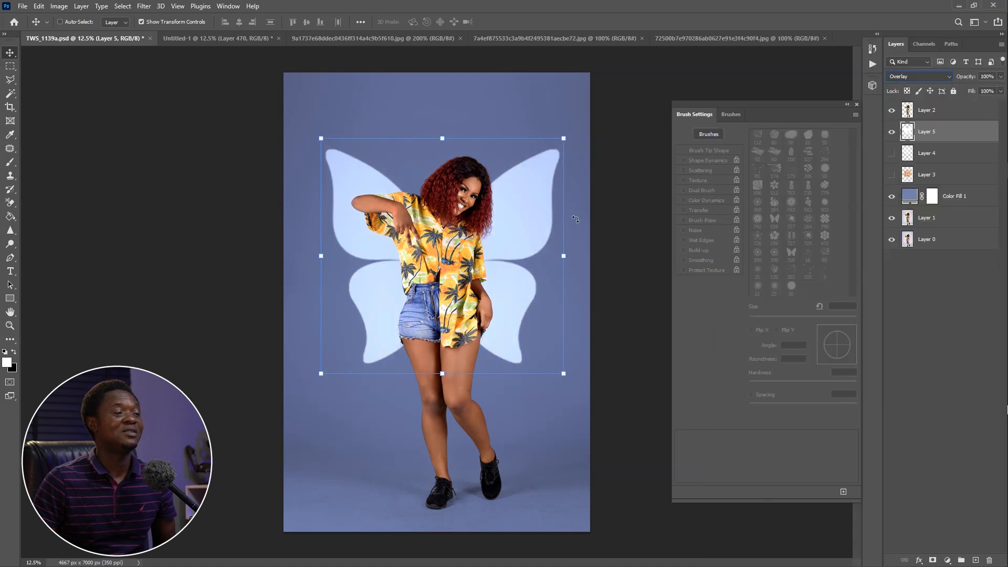
left_click_drag(927, 135, 844, 135)
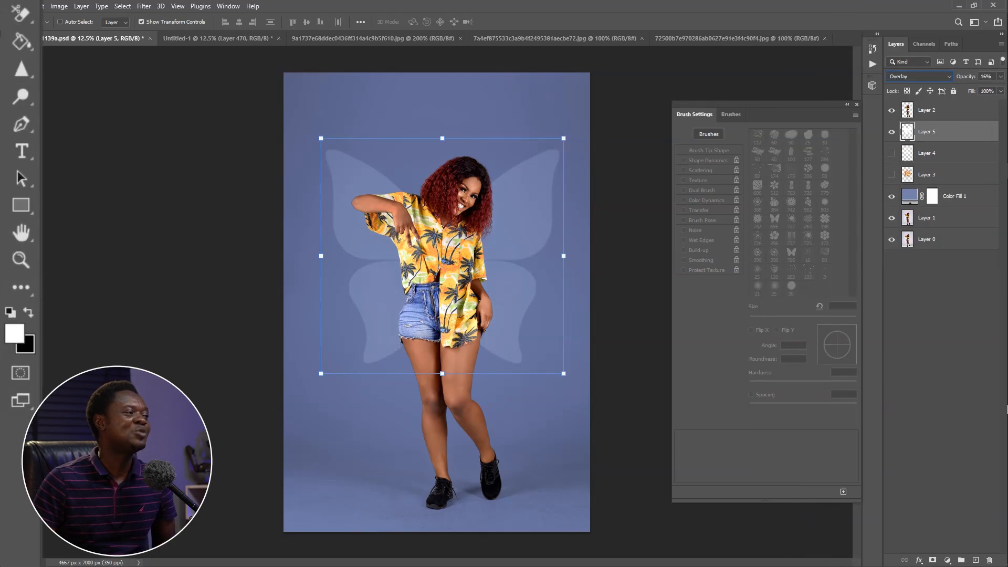
Set the foreground color to an orange sampled from the woman's patterned shirt
left_click(7, 363)
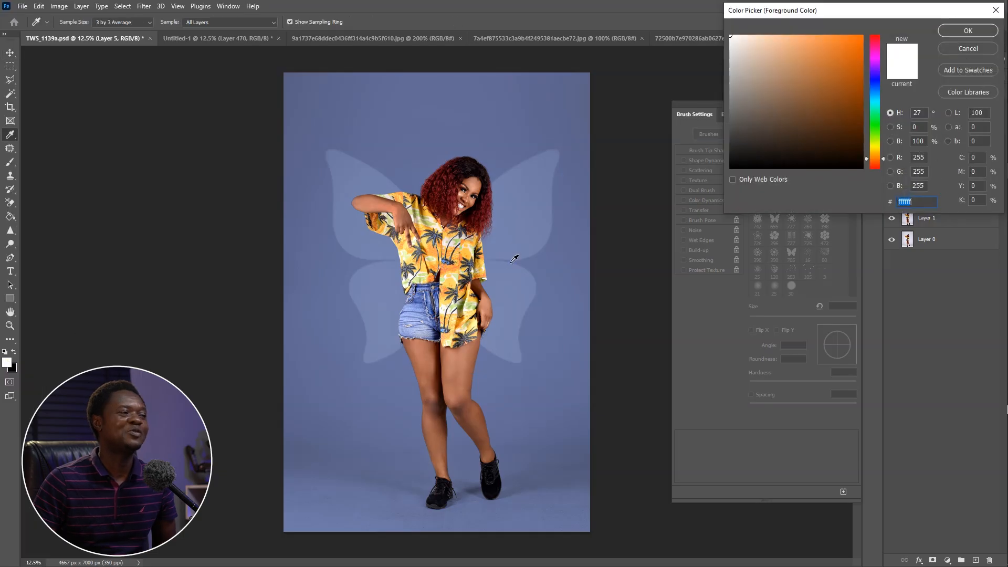
left_click(435, 250)
left_click(968, 30)
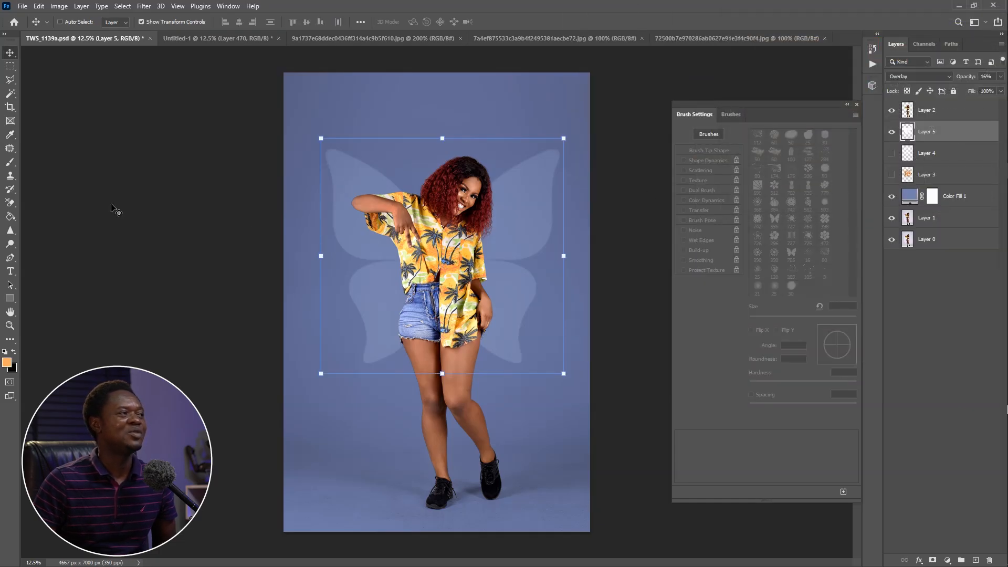
Reduce the butterfly brush to 3500 px and stamp it once in orange over the white butterfly on Layer 5
left_click(10, 163)
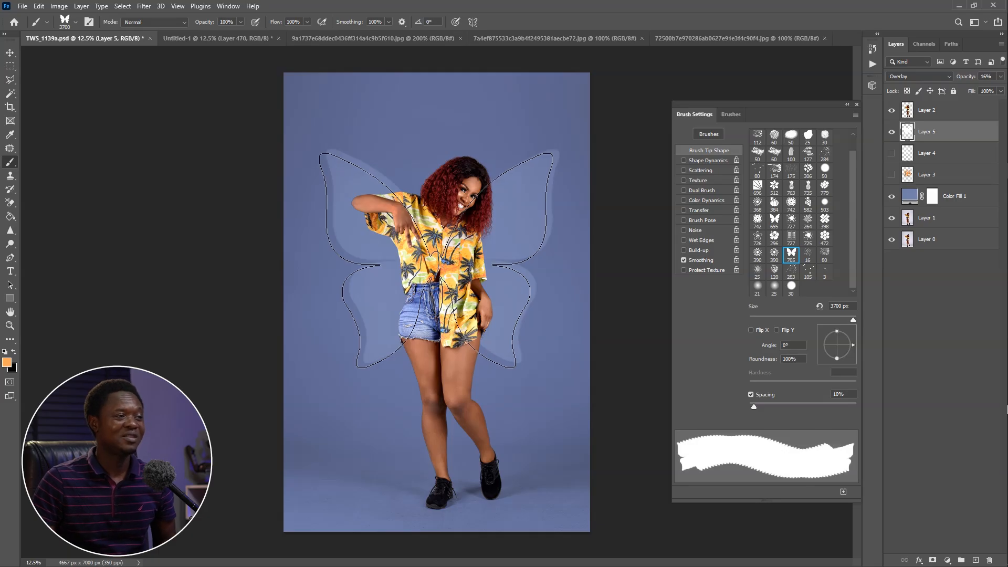
key("bracketleft")
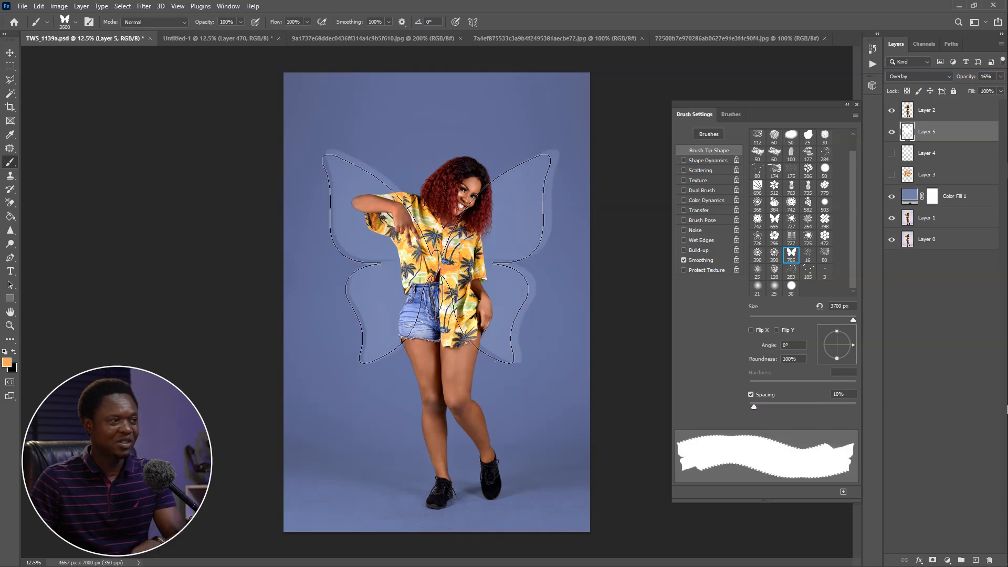
key("bracketleft")
left_click(443, 257)
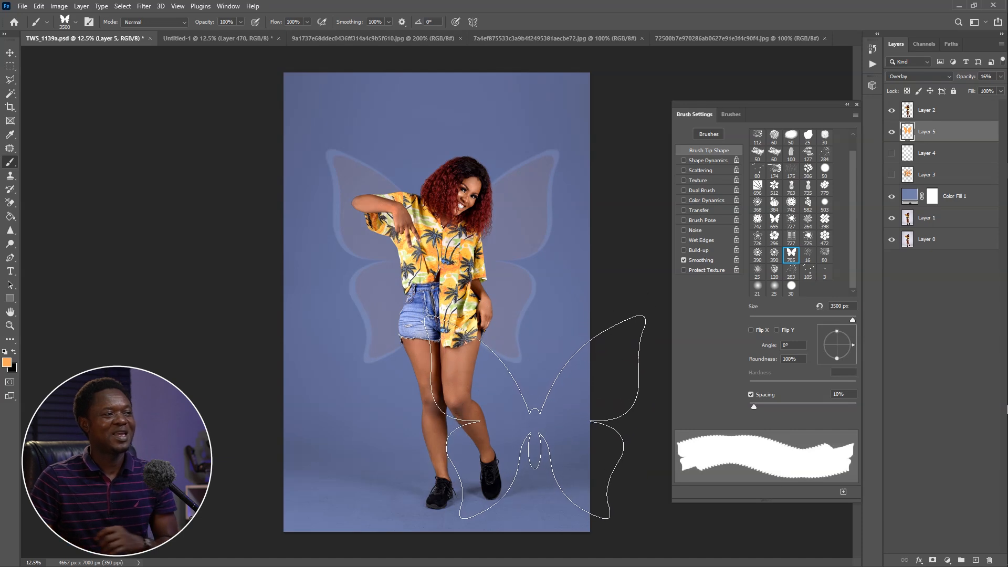
Soften the butterfly layer with a Gaussian Blur of 16 pixels radius
key("ctrl+minus")
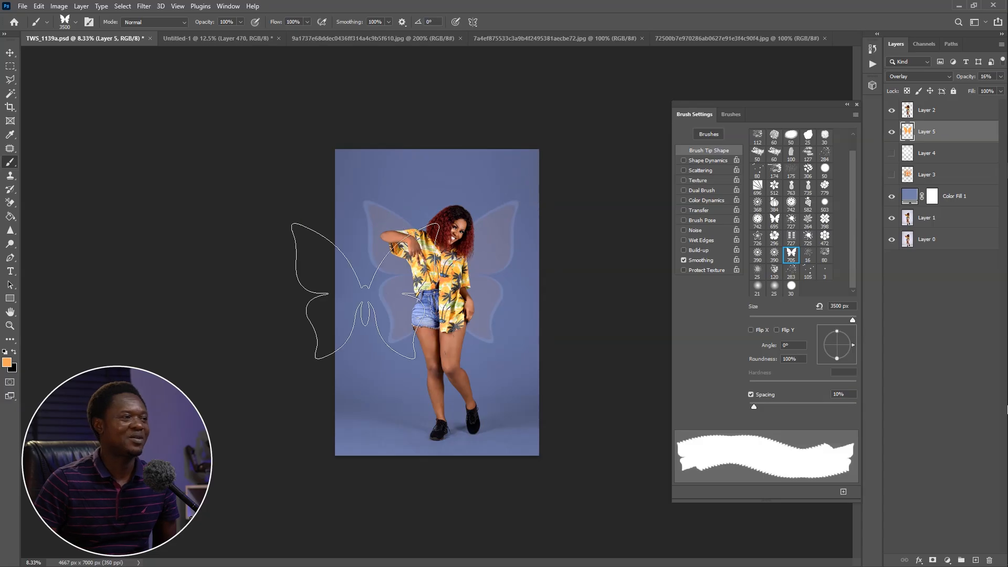
left_click(141, 8)
left_click(147, 141)
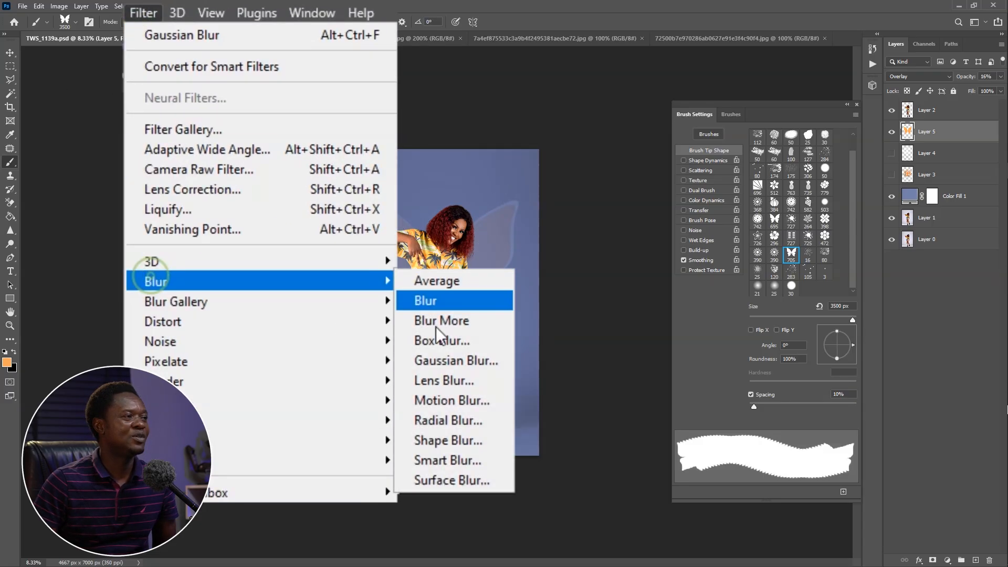
left_click(425, 359)
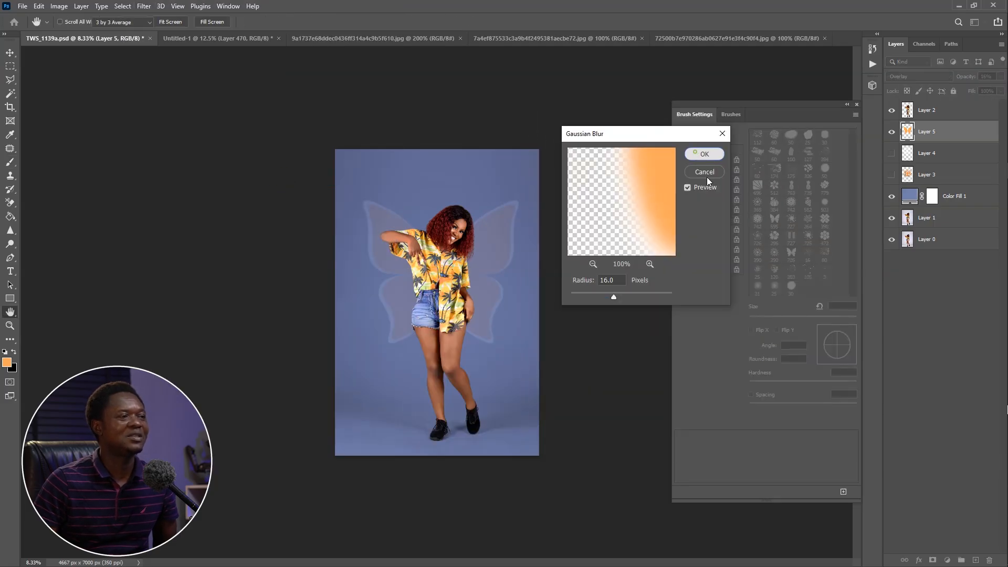
left_click(705, 155)
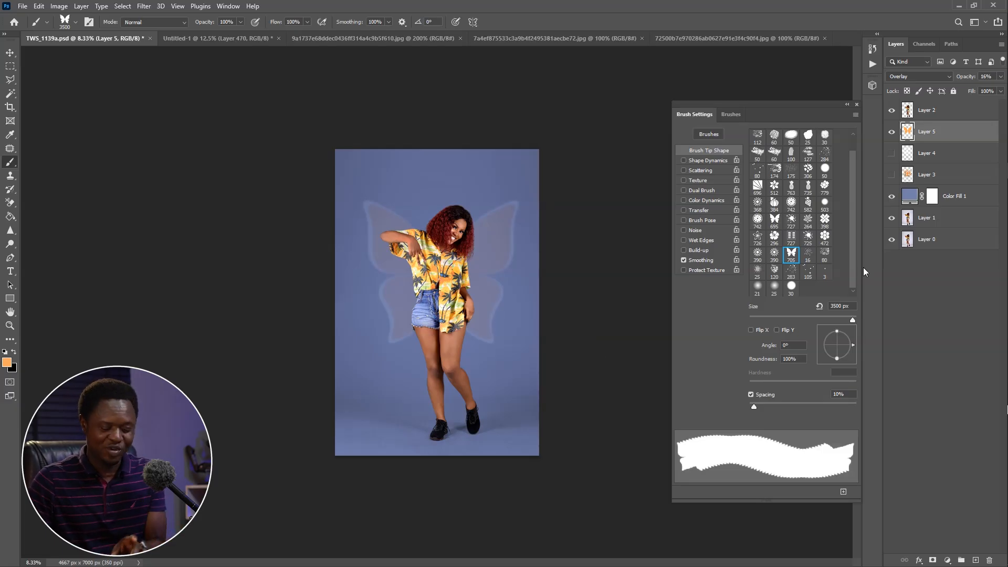
Check the blurred butterfly up close and raise its layer opacity to 80%
key("ctrl+plus")
key("ctrl+plus")
key("ctrl+plus")
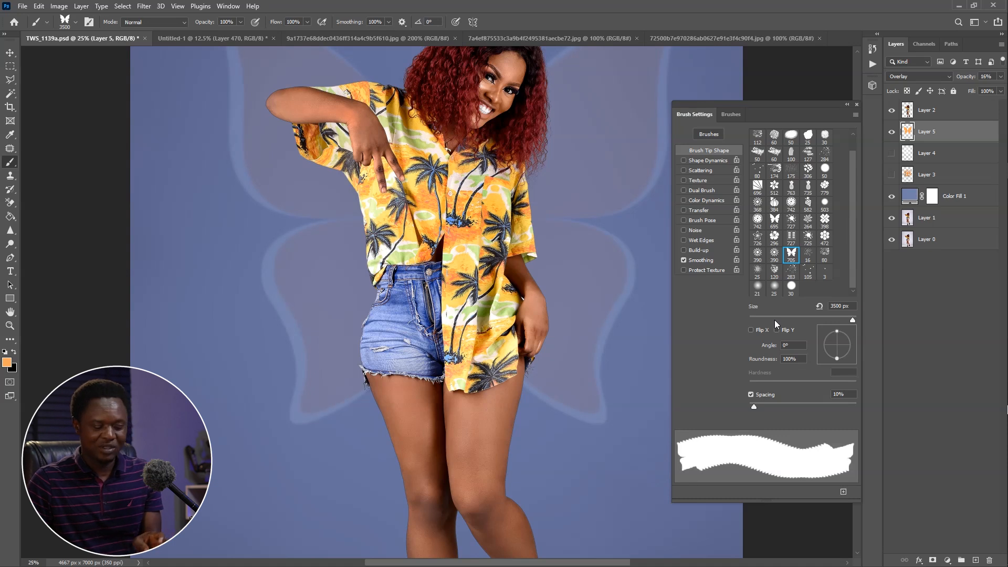
key("ctrl+minus")
key("ctrl+minus")
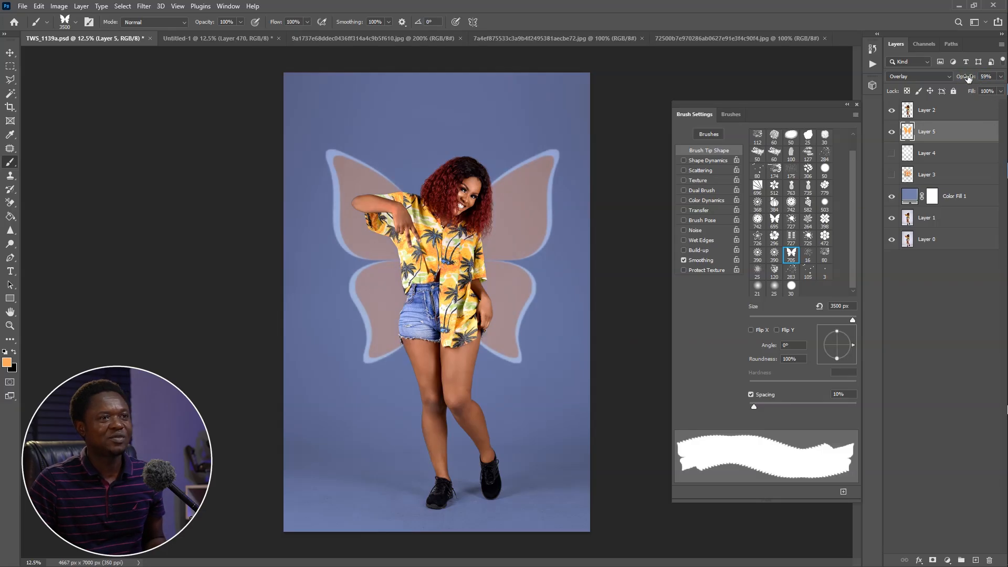
left_click_drag(962, 78, 973, 76)
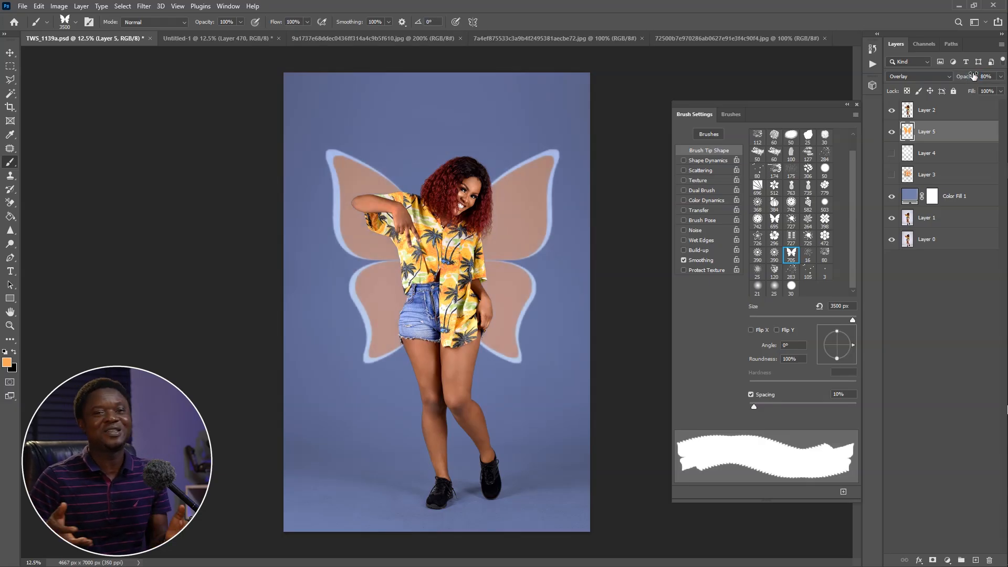
Hide the butterfly layer and add a new empty layer above it
key("ctrl+minus")
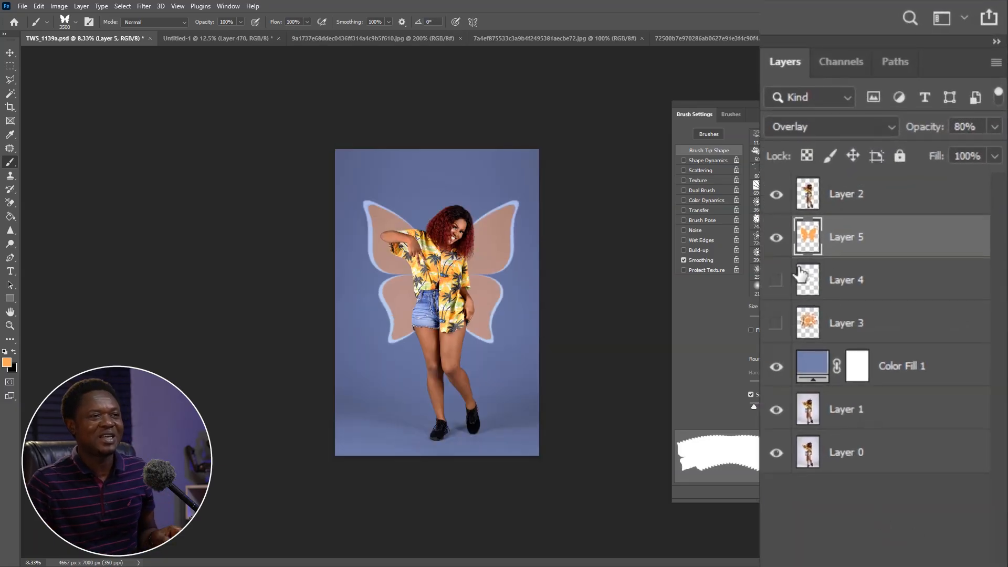
left_click(783, 237)
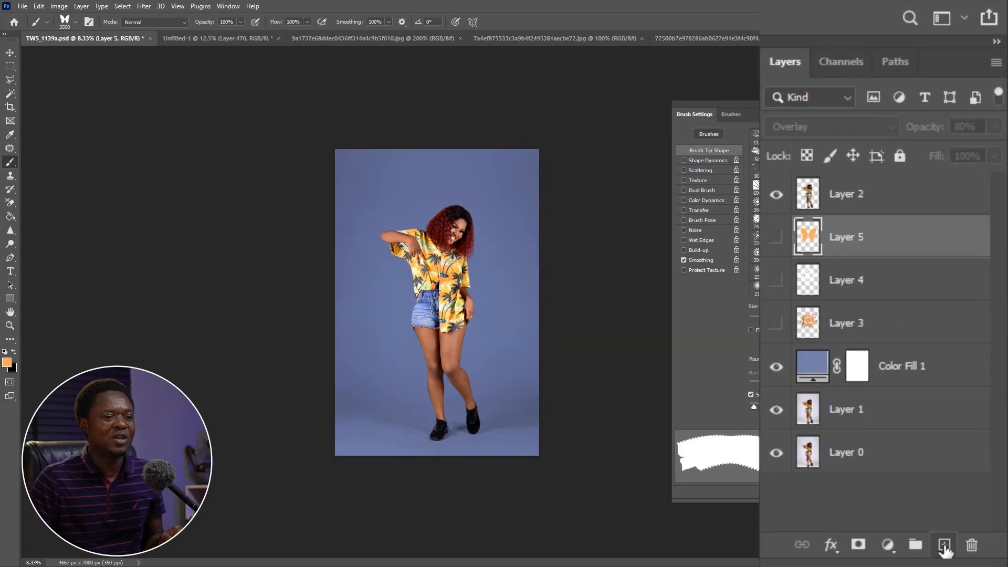
left_click(944, 545)
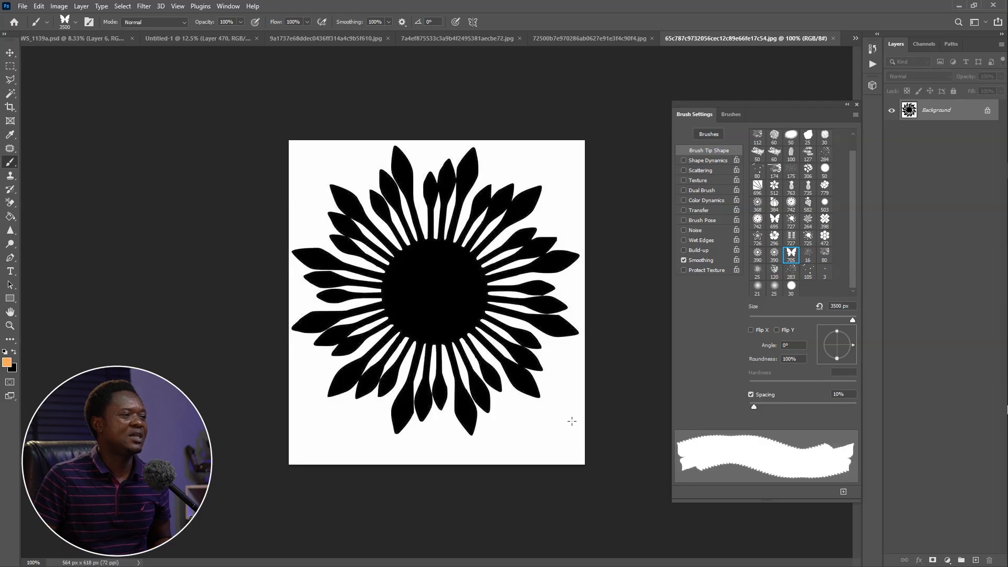
Select the black petal sunburst in its image, define it as a brush preset named "design", and activate the Brush tool
left_click(11, 67)
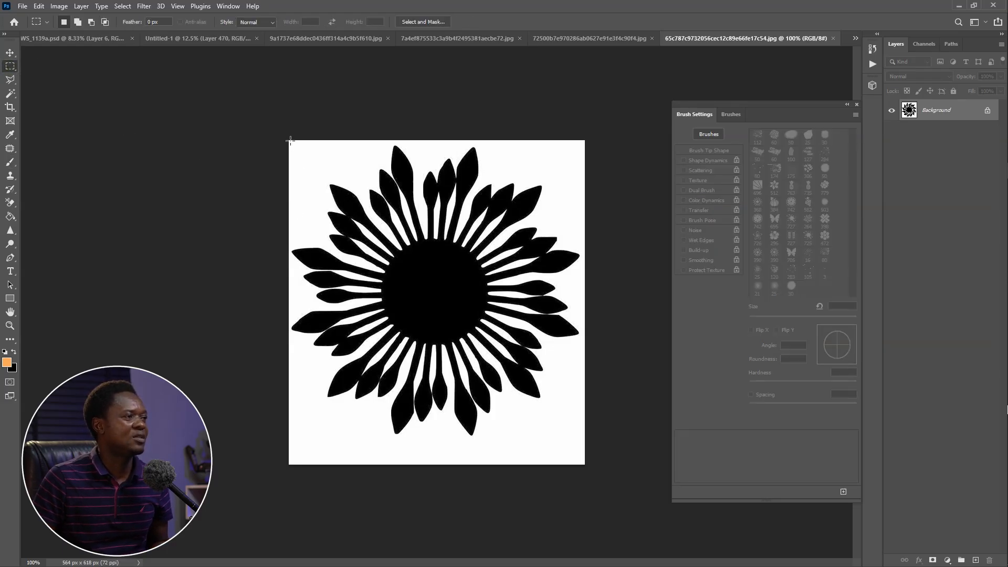
left_click_drag(290, 142, 581, 444)
left_click(39, 7)
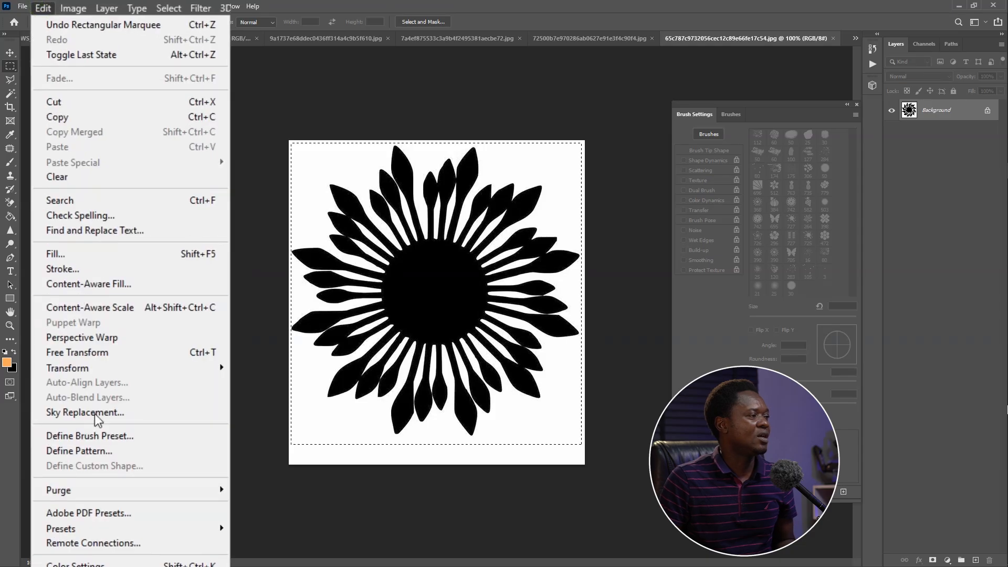
left_click(90, 436)
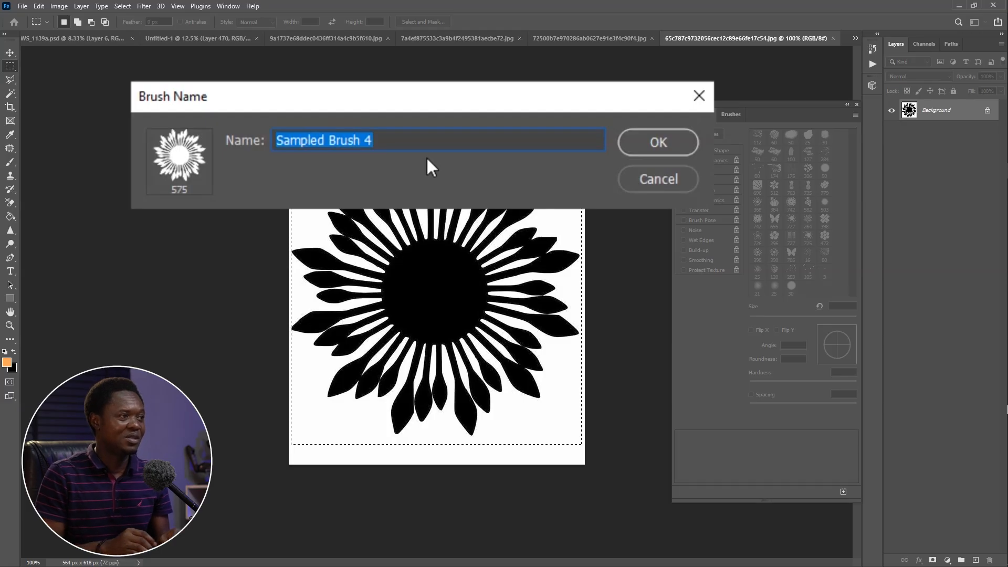
type("design")
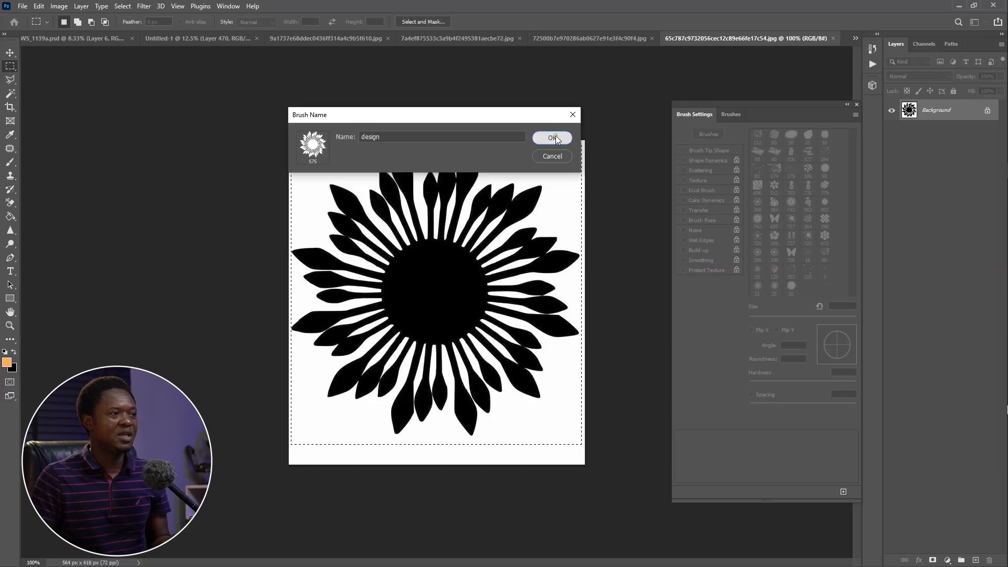
left_click(555, 137)
key("b")
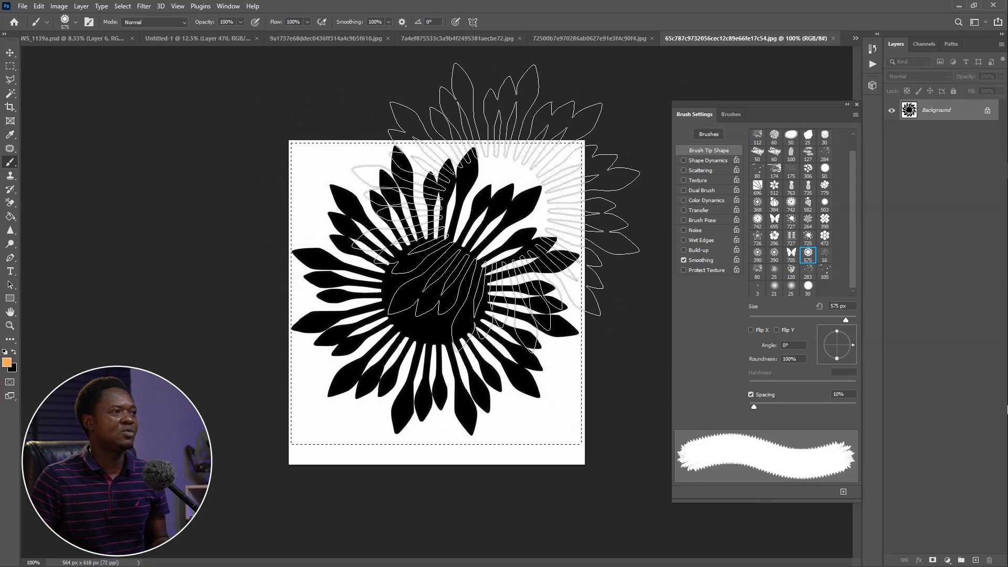
In the Untitled-1 portrait, enlarge the sunburst brush to 3900 px and add a new empty layer above Layer 470
left_click(112, 40)
left_click(202, 41)
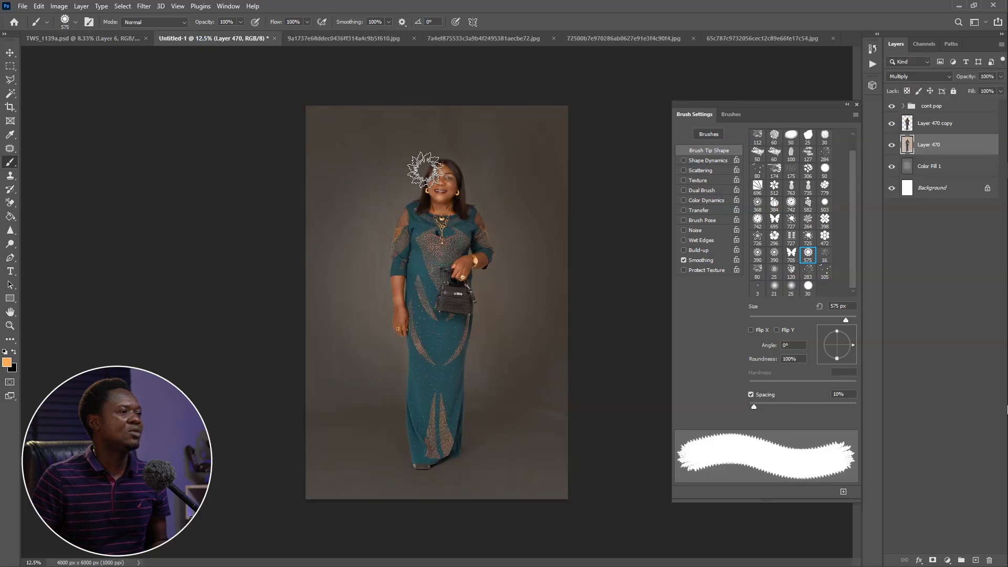
key("bracketright")
key("bracketright")
key("bracketright")
key("bracketright")
key("bracketright")
key("bracketright")
key("bracketright")
key("bracketright")
key("bracketright")
key("bracketright")
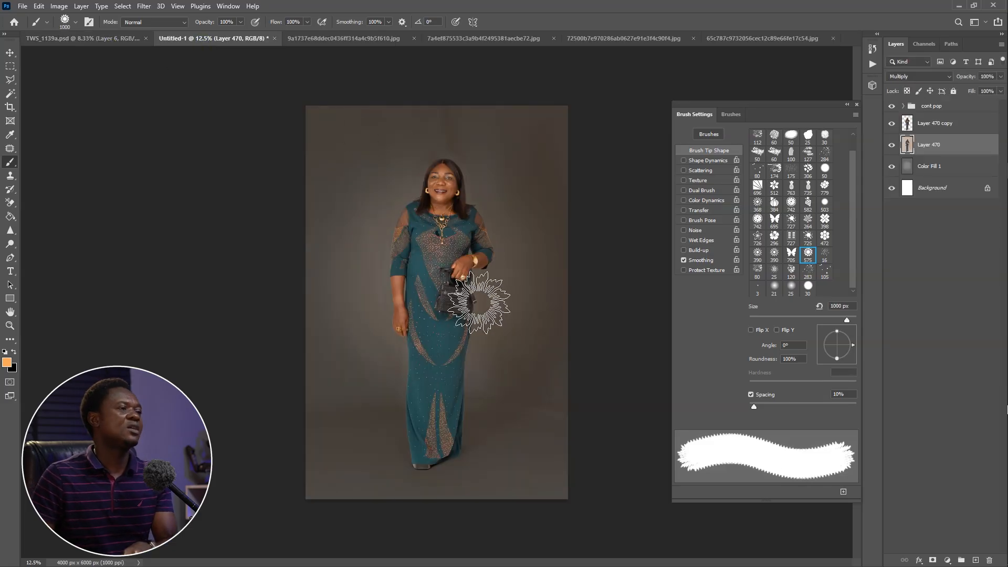
key("bracketright")
key("bracketright")
key("bracketright")
key("bracketright")
key("bracketright")
key("bracketright")
key("bracketright")
key("bracketright")
key("bracketright")
key("bracketright")
key("bracketright")
key("bracketright")
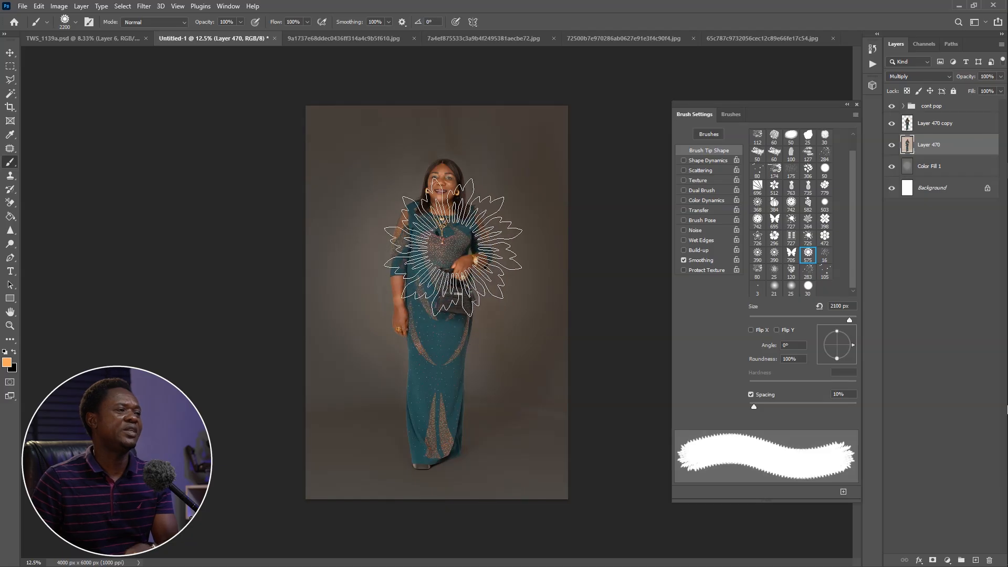
key("bracketright")
key("bracketright")
key("bracketright")
key("bracketright")
key("bracketright")
key("bracketright")
key("bracketright")
key("bracketright")
key("bracketright")
key("bracketright")
key("bracketright")
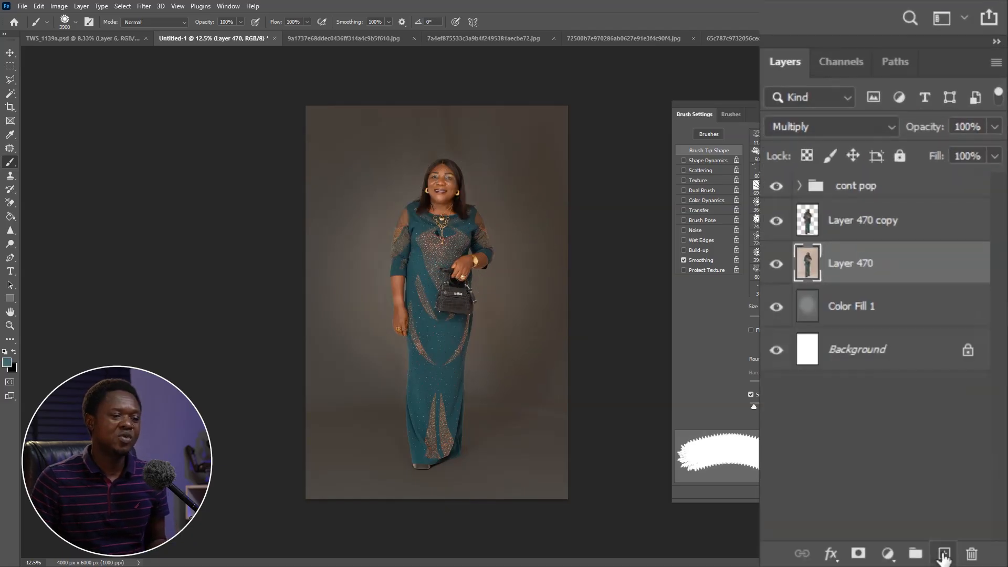
left_click(943, 554)
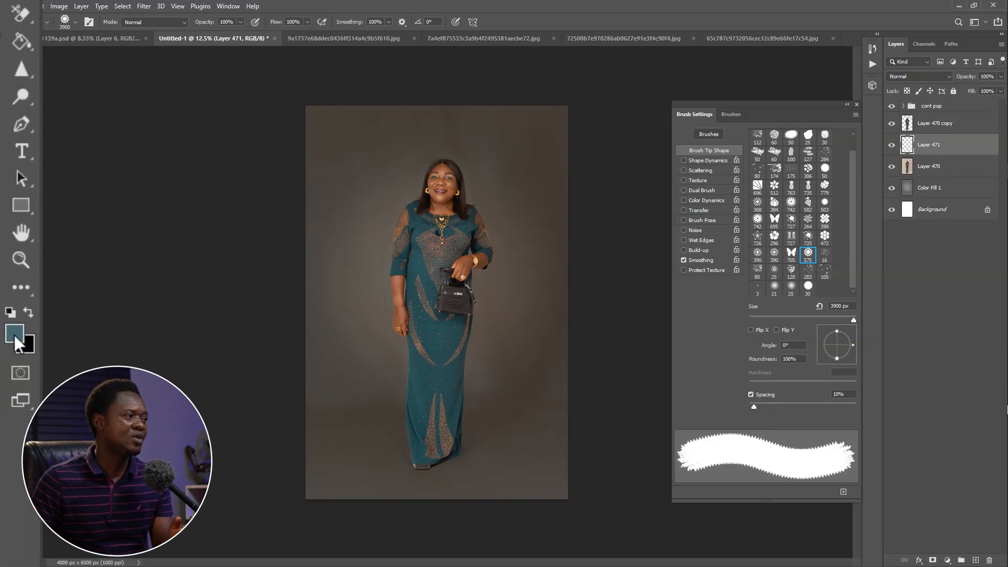
Sample teal from the dress, adjust it slightly as the foreground color, and stamp the sunburst once behind the woman on Layer 471
left_click(7, 362)
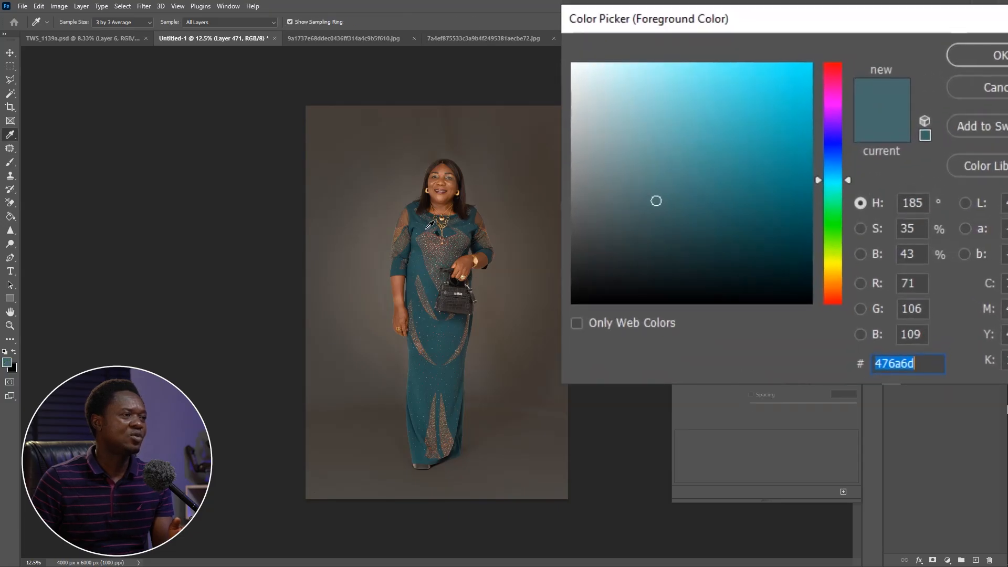
left_click(428, 224)
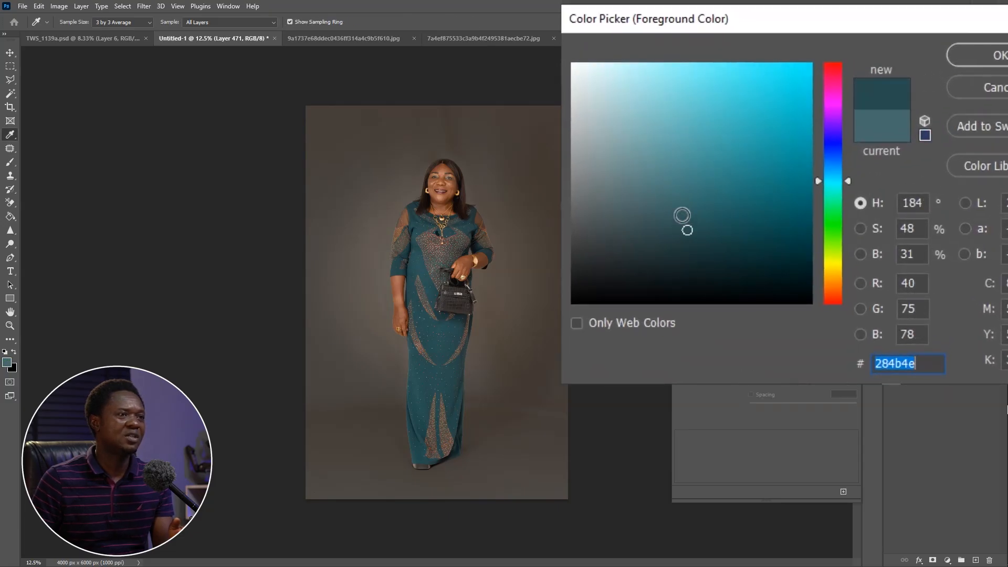
left_click(682, 207)
left_click(699, 206)
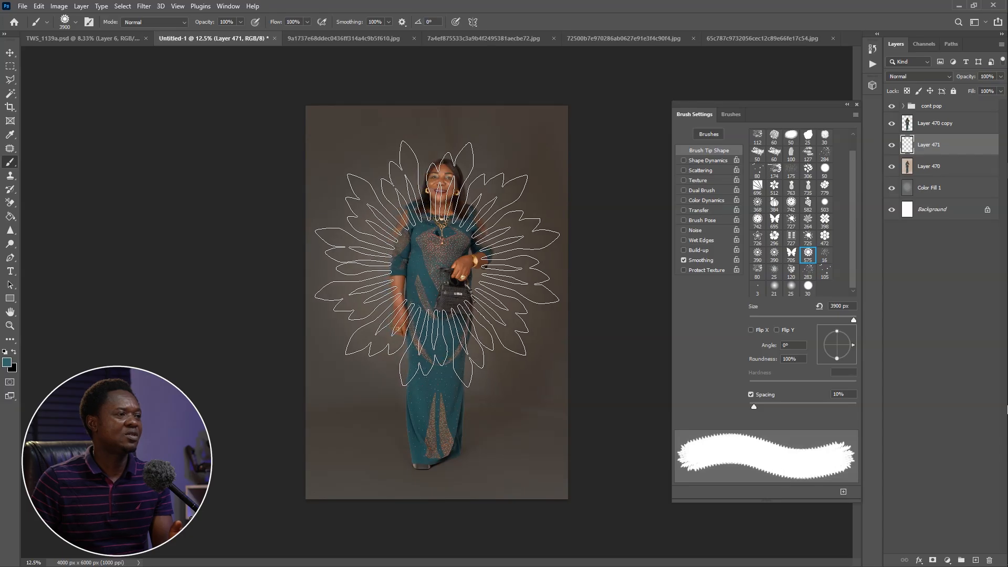
left_click(437, 263)
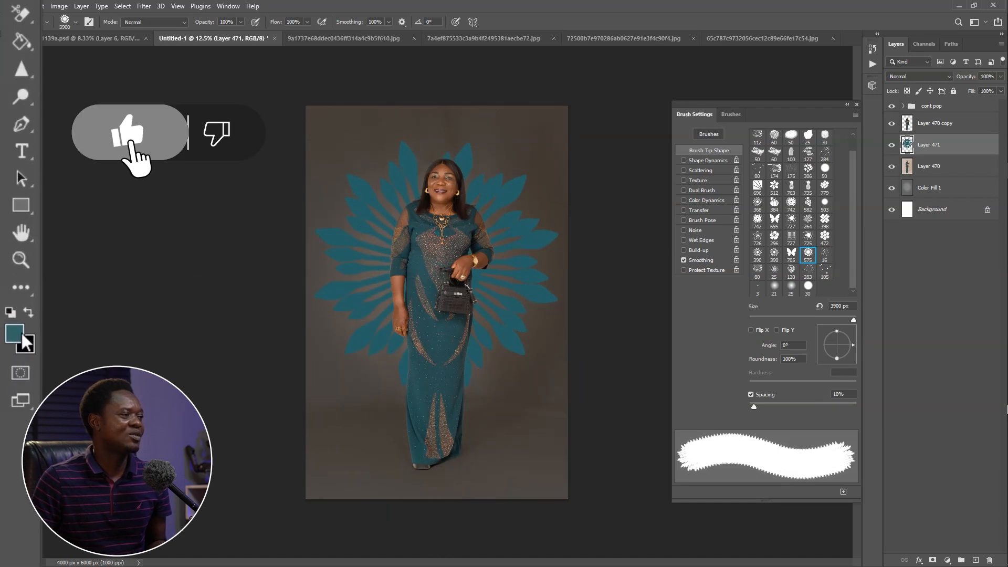
Sample the brown of the dress's bodice embellishment, make it more saturated, and stamp a second sunburst slightly offset over the teal one
left_click(13, 346)
left_click_drag(876, 115, 869, 170)
left_click(449, 247)
left_click(430, 248)
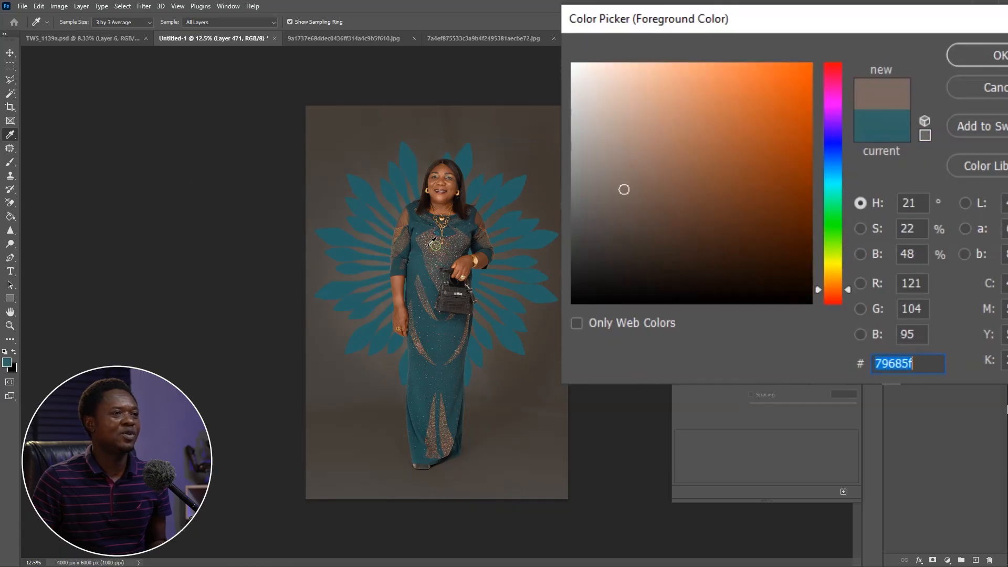
left_click(668, 164)
left_click(663, 190)
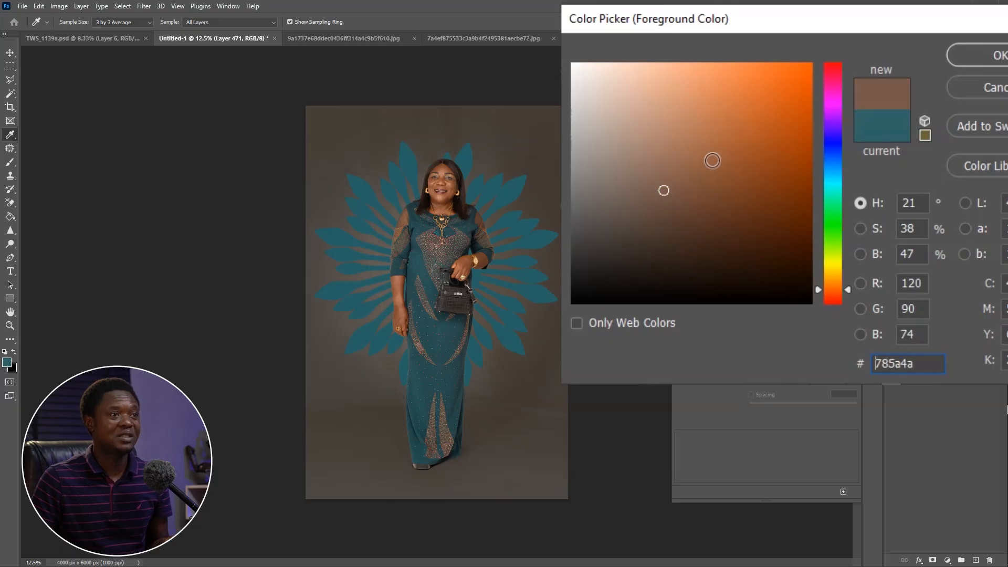
left_click(671, 169)
left_click(968, 53)
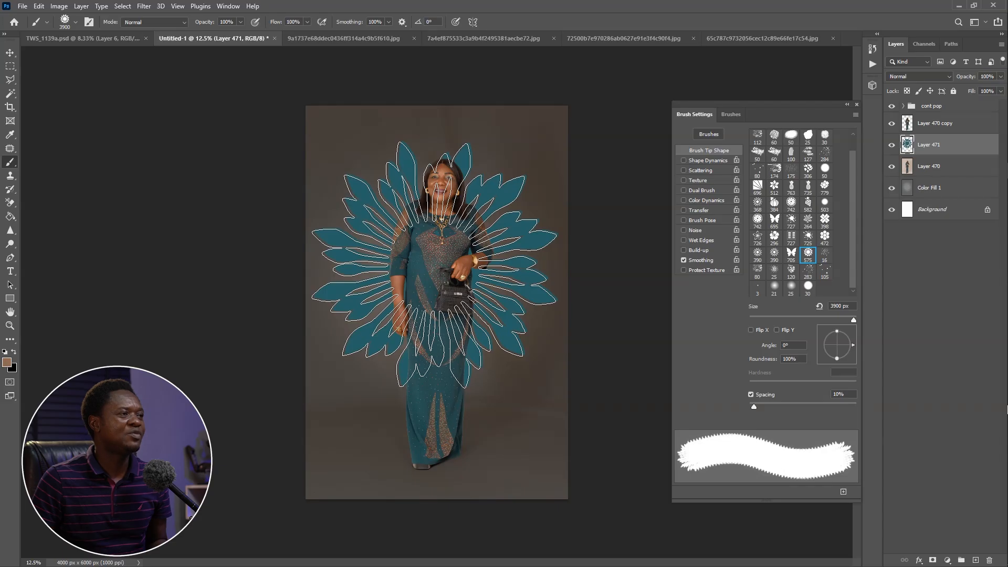
left_click(434, 267)
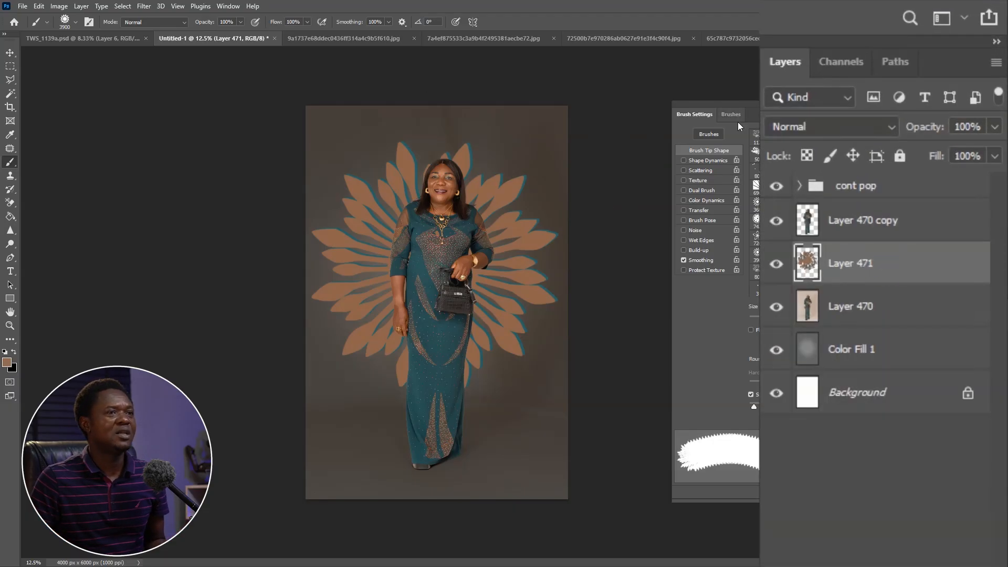
Blend the sunburst layer, Layer 471, in Overlay mode at 36% opacity
left_click(847, 128)
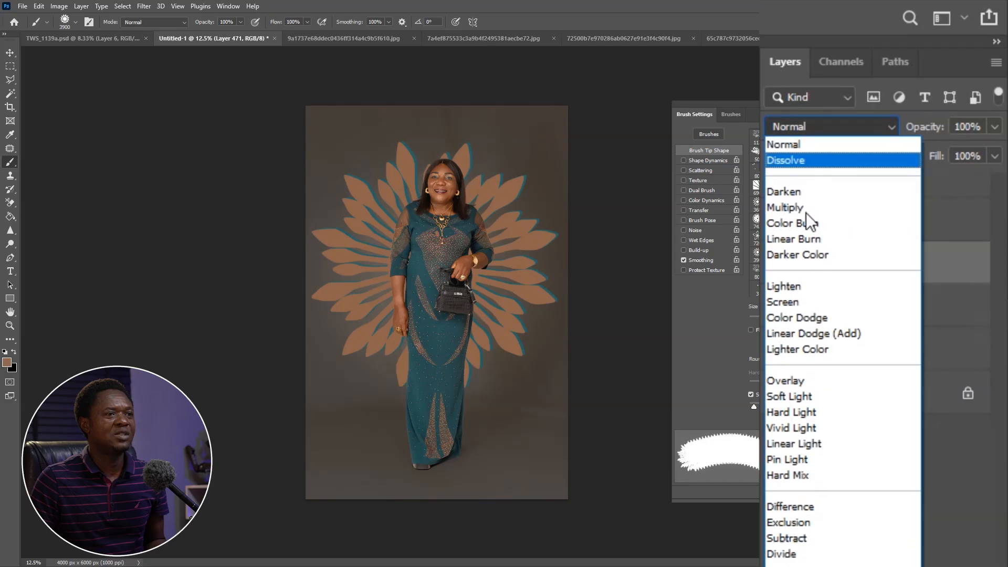
left_click(801, 380)
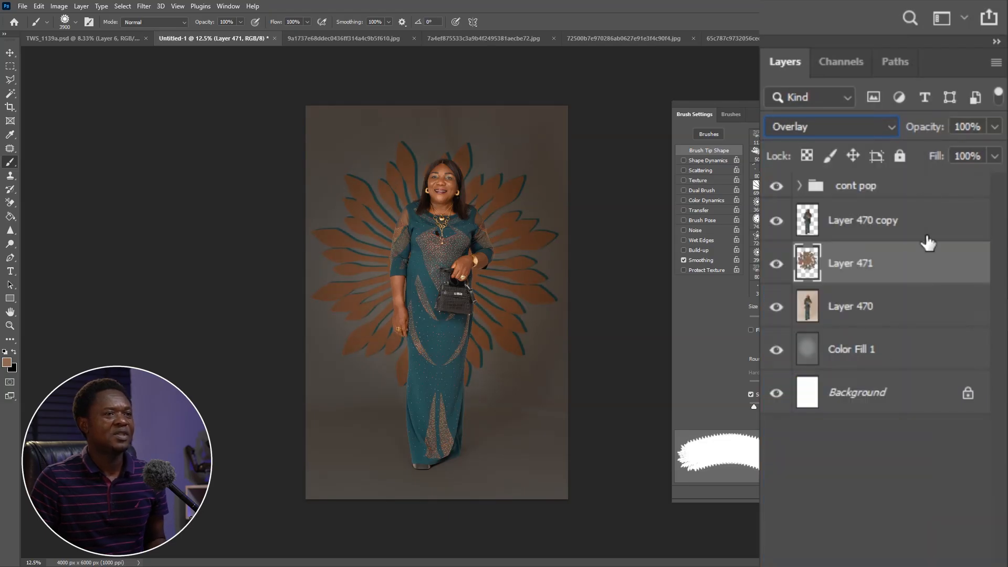
mouse_move(926, 131)
left_mouse_down()
mouse_move(899, 137)
mouse_move(911, 127)
left_mouse_up()
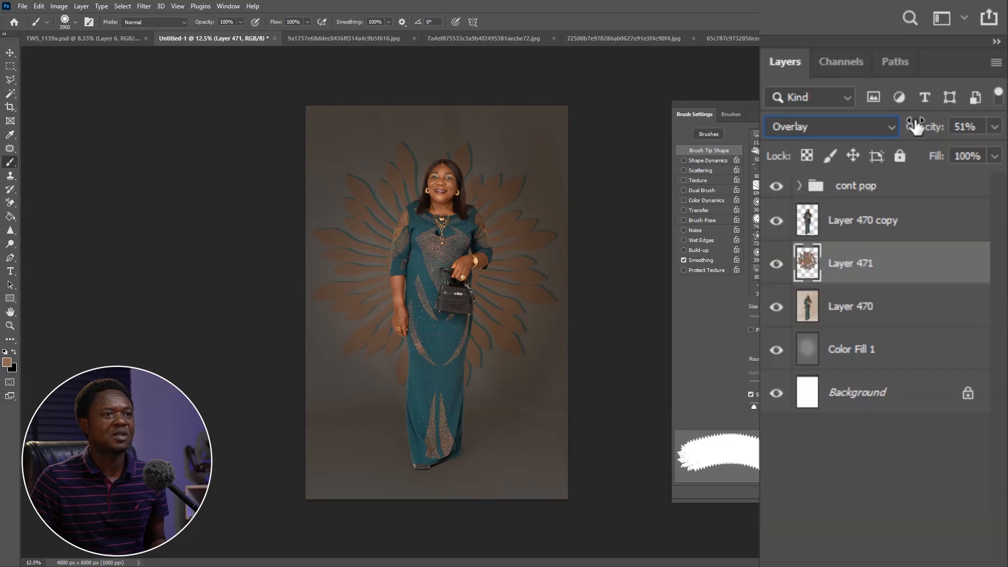
left_click_drag(931, 133, 924, 136)
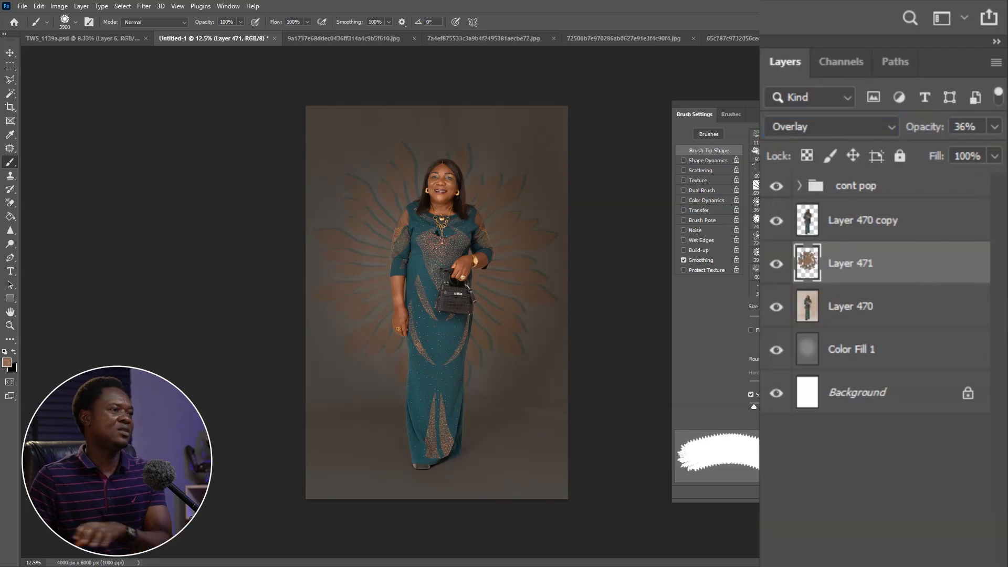
Soften the sunburst layer with a Gaussian Blur of 16 pixels radius and hide that layer
left_click(145, 12)
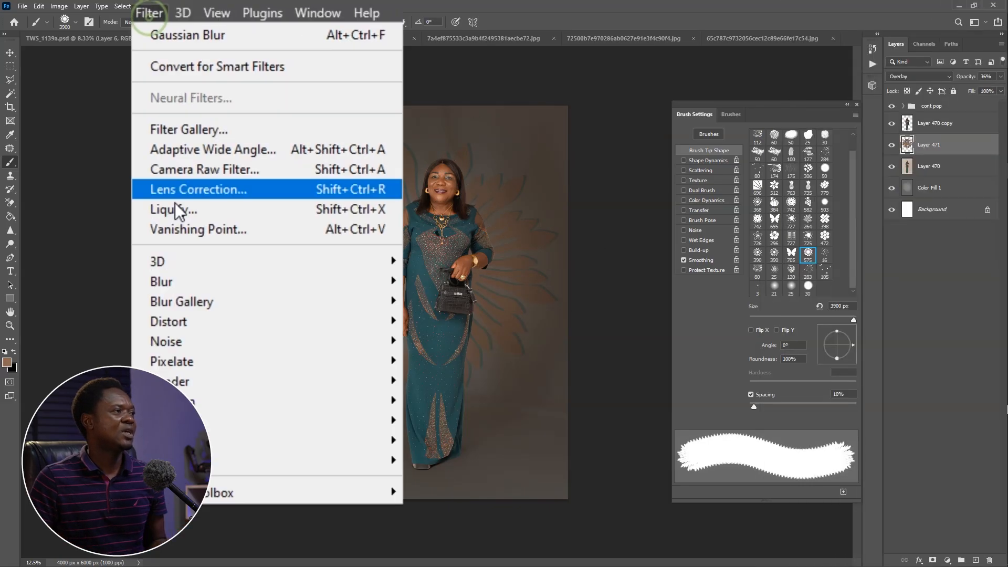
mouse_move(171, 280)
left_click(405, 272)
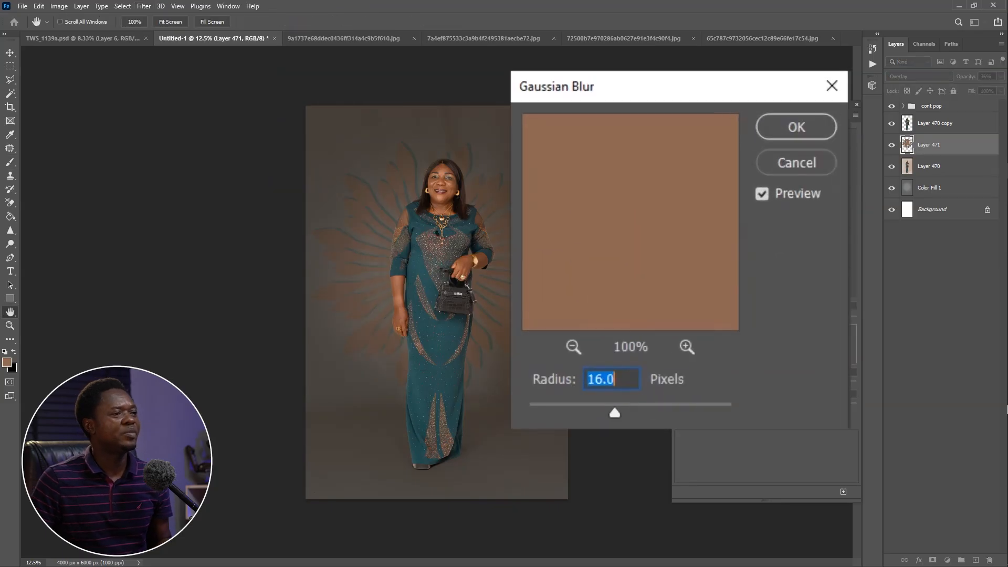
left_click(786, 128)
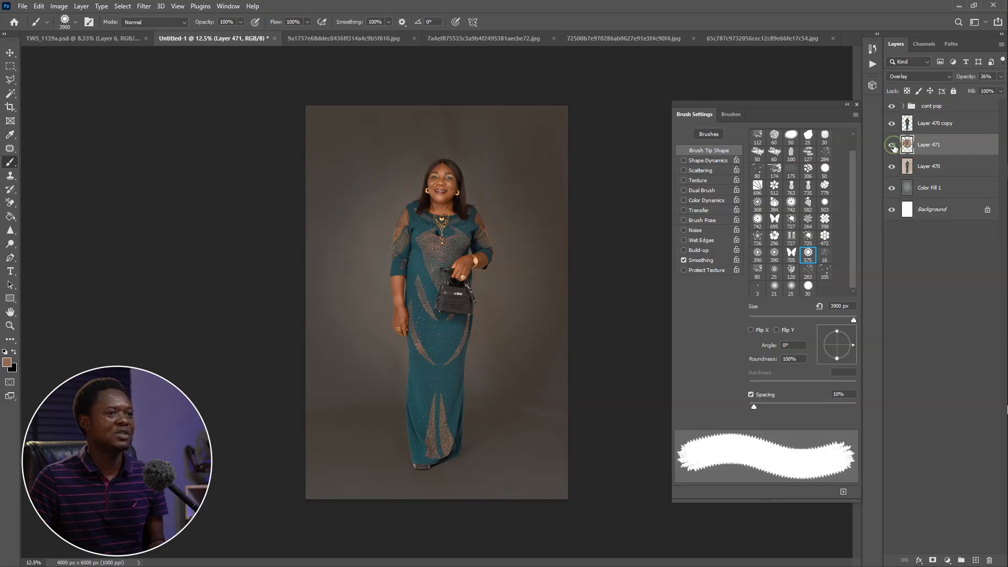
left_click(892, 145)
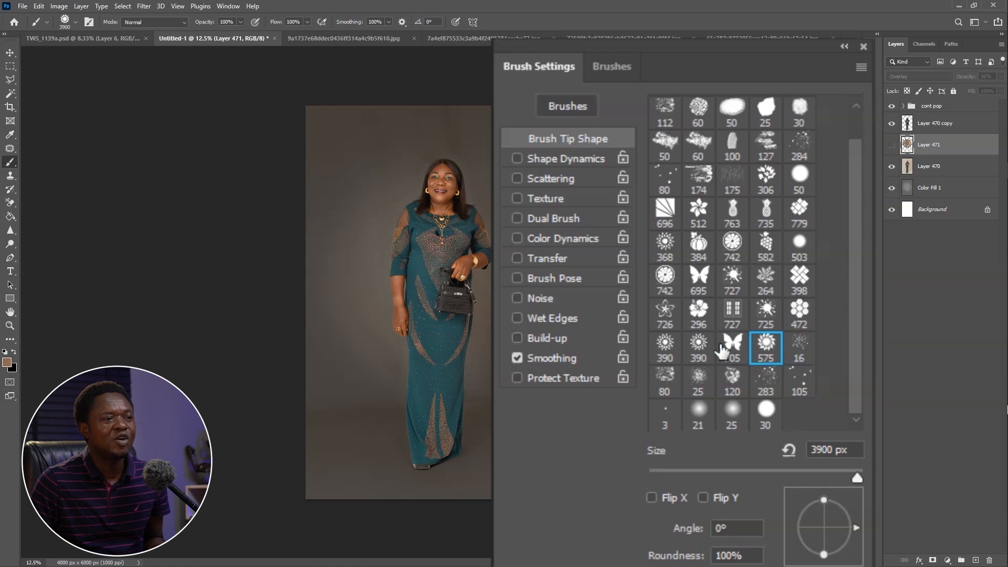
On a new layer above Layer 471, stamp the hexagon-cluster brush in white behind the woman, enlarged to about 3300 px
left_click(800, 310)
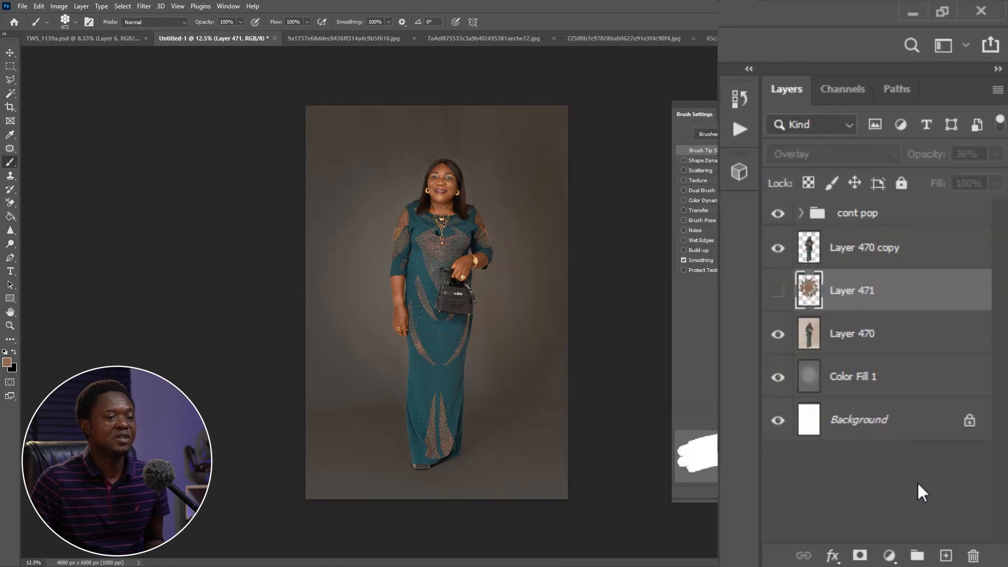
left_click(946, 556)
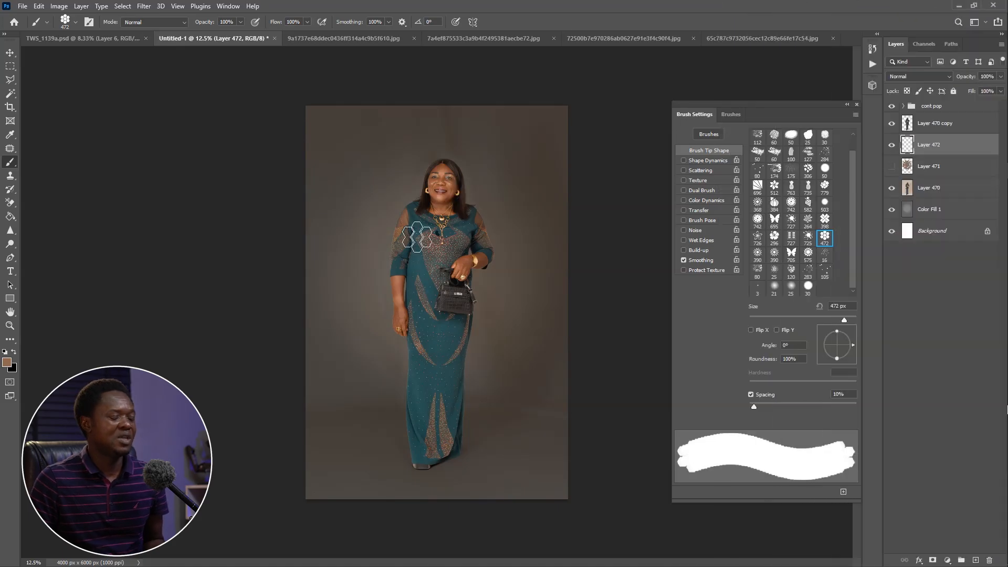
key("bracketright")
key("bracketright")
key("bracketright")
key("bracketright")
key("bracketright")
key("bracketright")
key("bracketright")
key("bracketright")
key("bracketright")
key("bracketright")
key("bracketright")
key("bracketright")
key("bracketright")
key("bracketright")
key("bracketright")
key("bracketright")
key("bracketright")
key("bracketright")
key("bracketright")
key("bracketright")
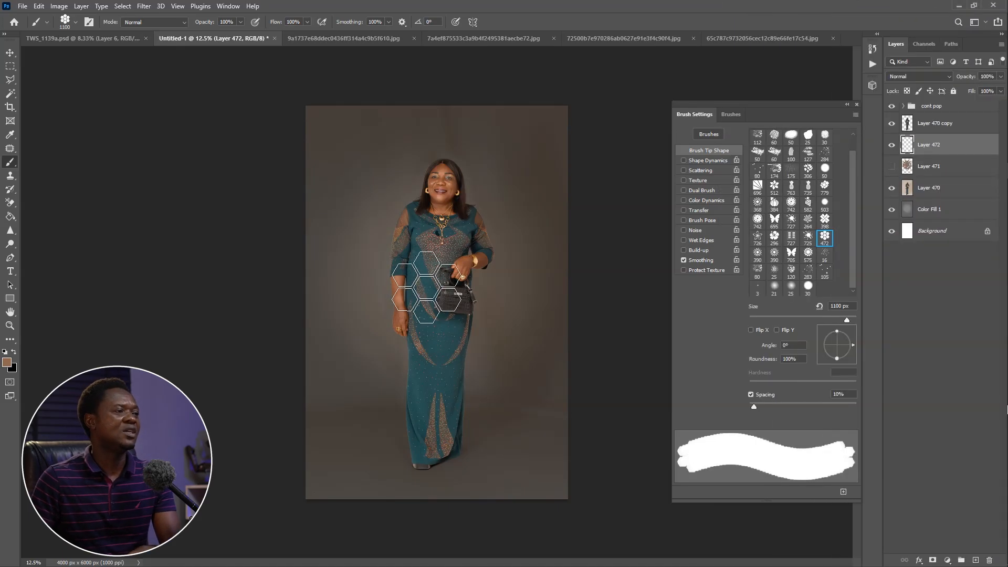
left_click(7, 363)
left_click_drag(751, 58, 732, 36)
left_click(979, 57)
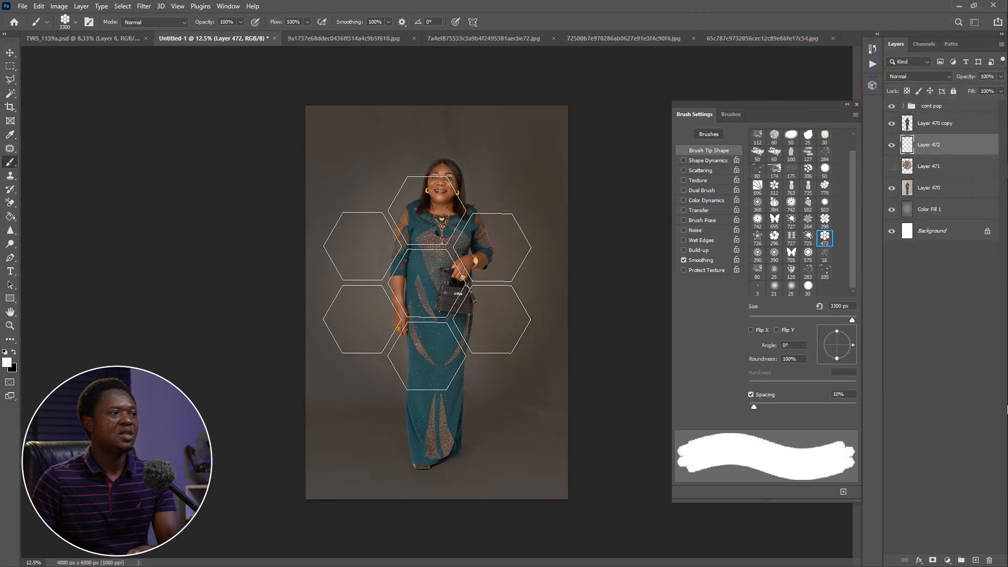
left_click(438, 268)
Distort the white hexagon cluster into perspective by pulling its two right-hand corners inward so that side becomes shorter
left_click(9, 52)
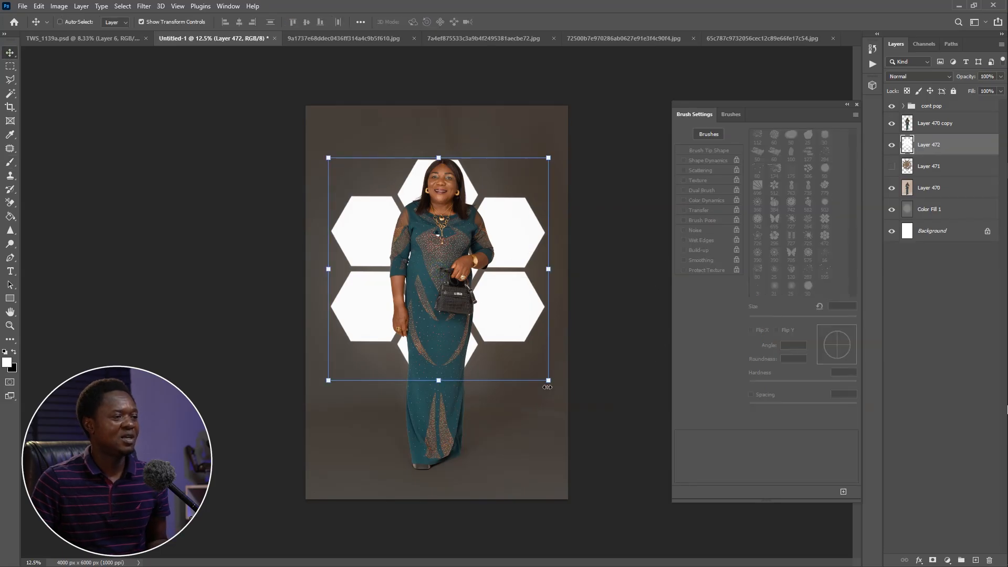
key("ctrl")
left_click_drag(549, 381, 514, 363)
left_click_drag(548, 157, 509, 177)
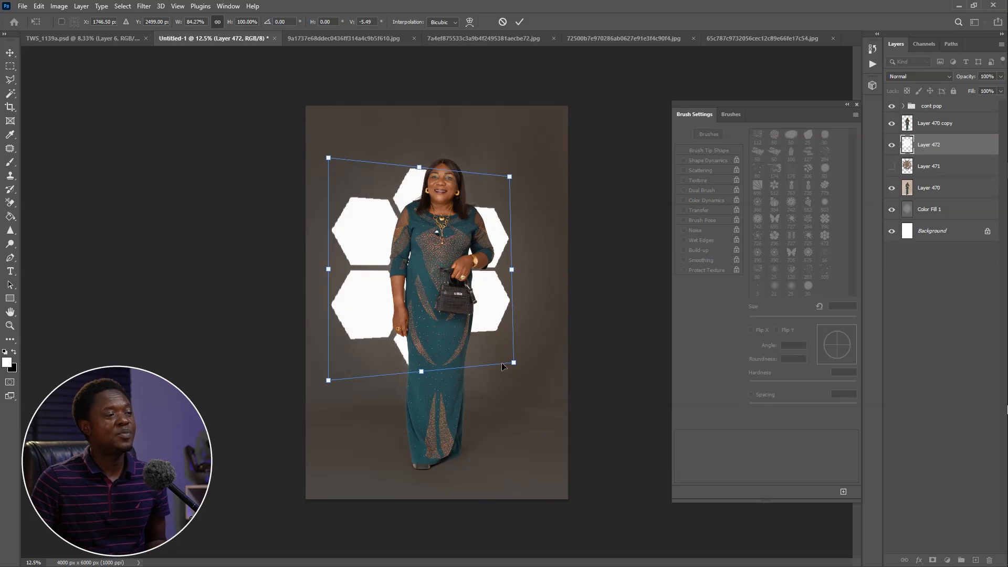
left_click_drag(513, 363, 507, 360)
Enlarge the distorted hexagons to about 95% width and 115% height, center them behind the woman, and apply the transform
left_click_drag(492, 289, 508, 285)
left_click_drag(346, 153, 330, 134)
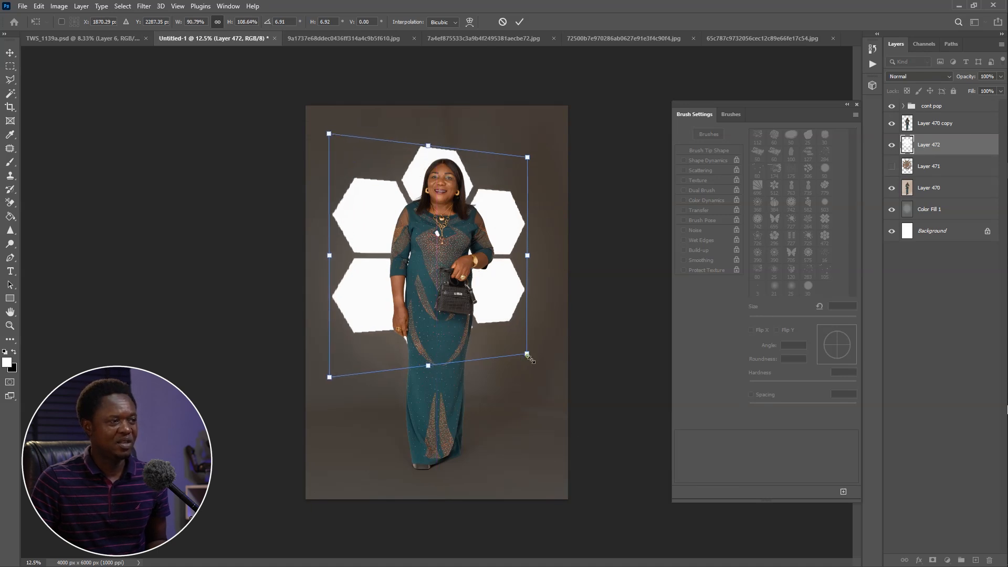
left_click_drag(530, 358, 541, 369)
left_click_drag(517, 328, 519, 334)
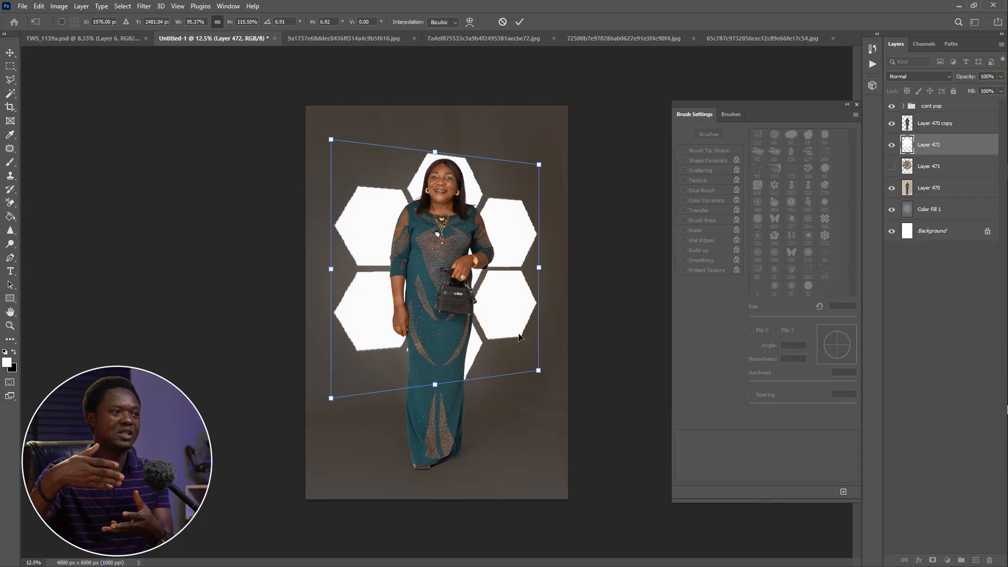
key("Return")
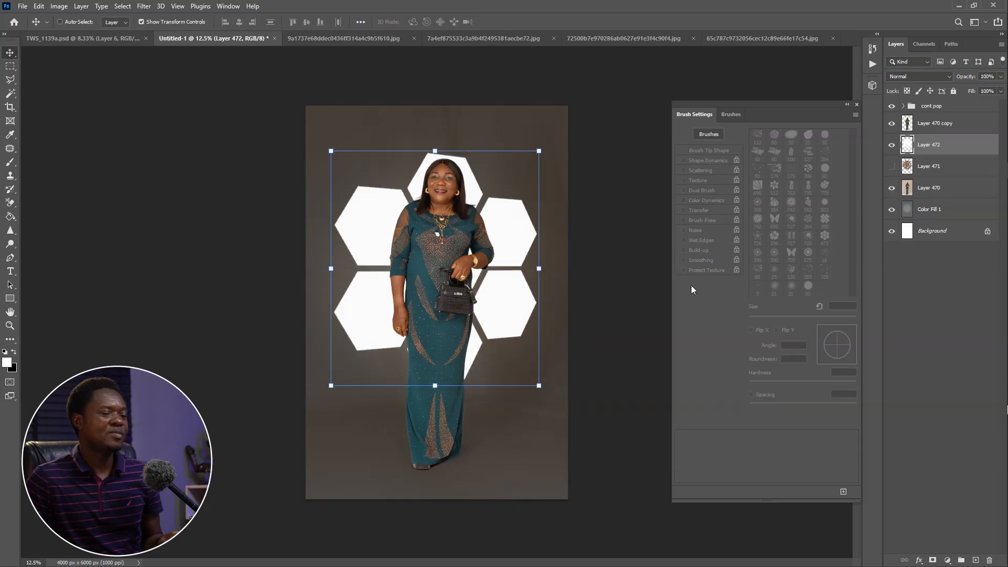
Blend the hexagon layer, Layer 472, in Overlay mode at 16% opacity
left_click(919, 76)
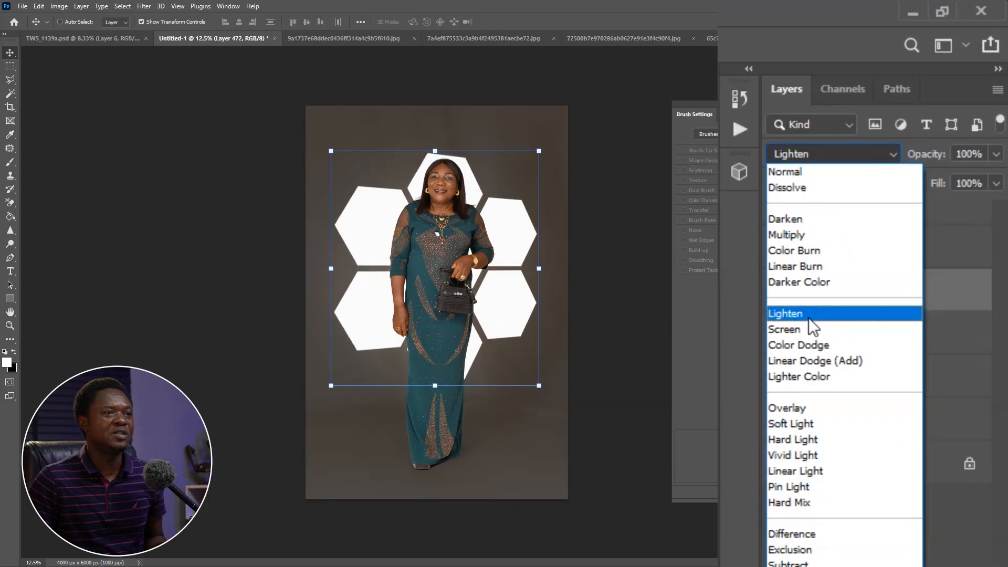
left_click(803, 408)
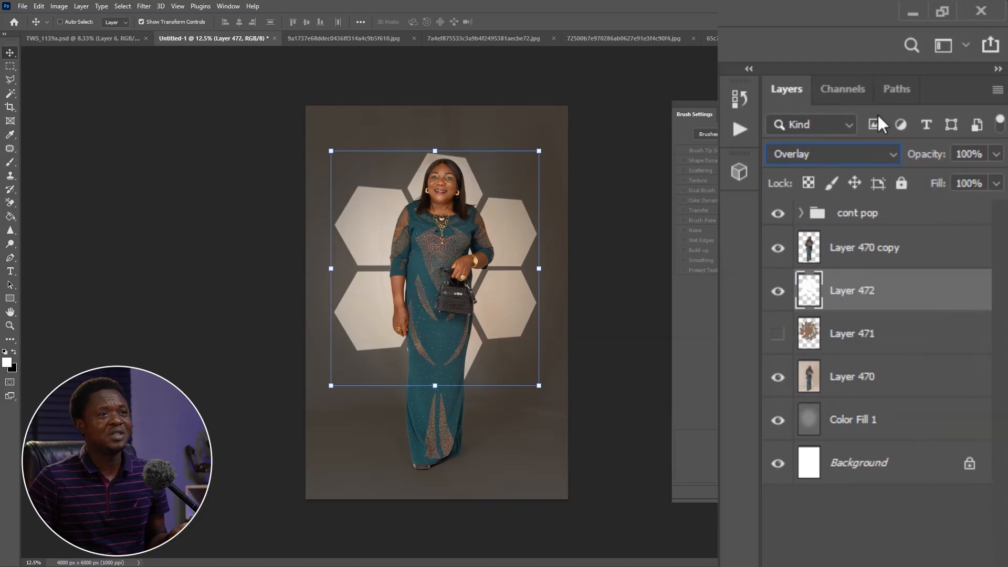
left_click_drag(929, 156, 900, 153)
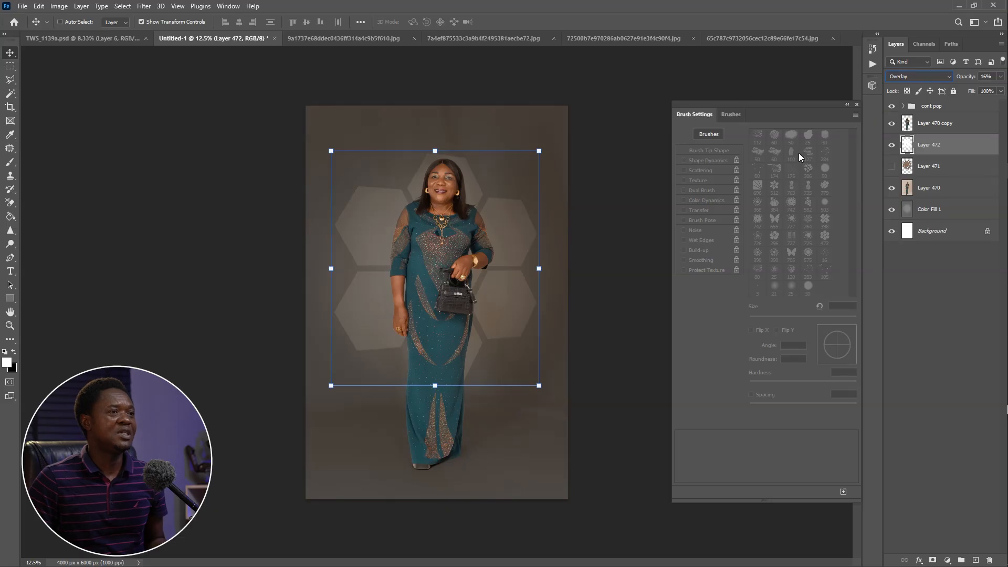
Apply a Gaussian Blur with a 16-pixel radius to the hexagon layer
left_click(141, 7)
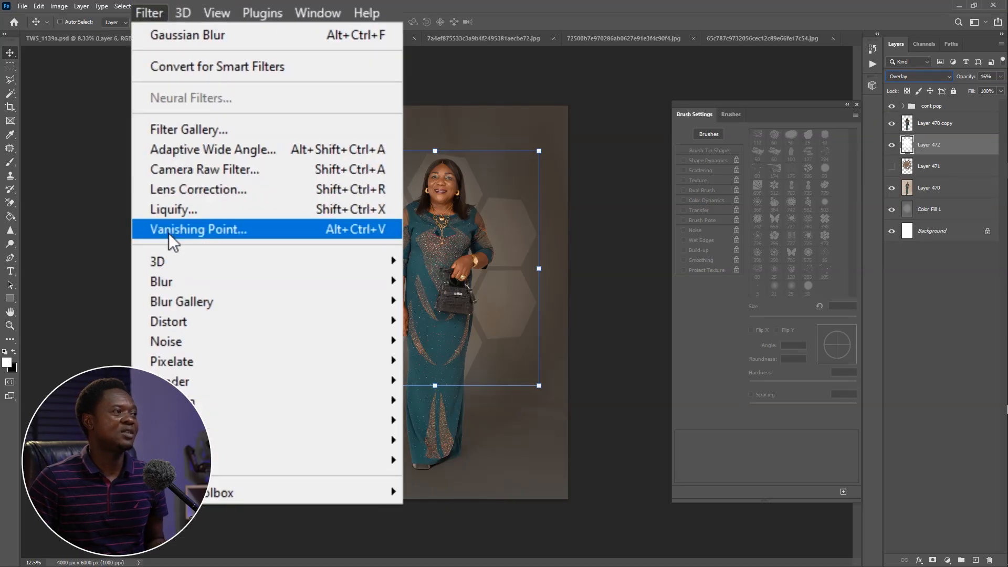
left_click(143, 281)
left_click(449, 326)
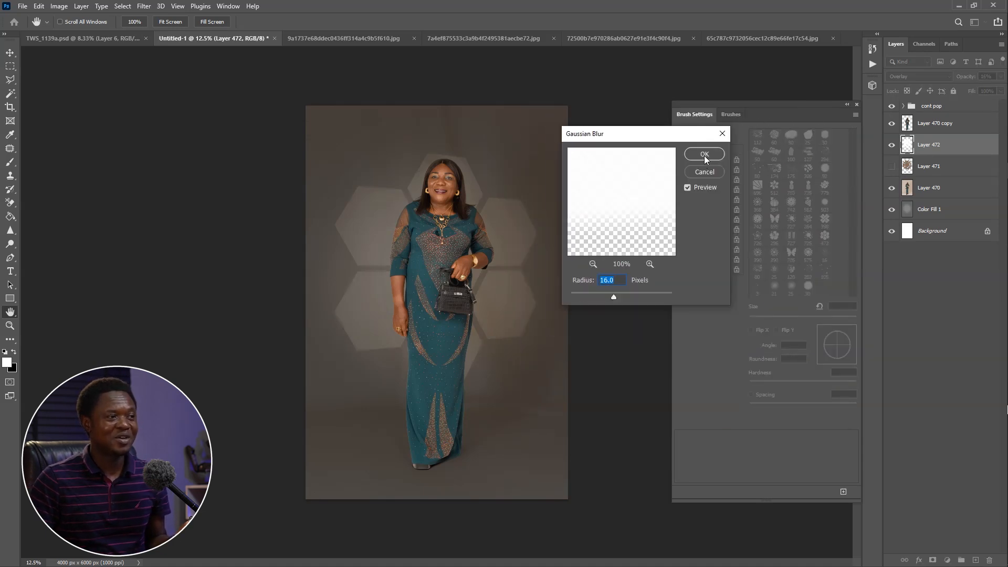
left_click(704, 155)
key("v")
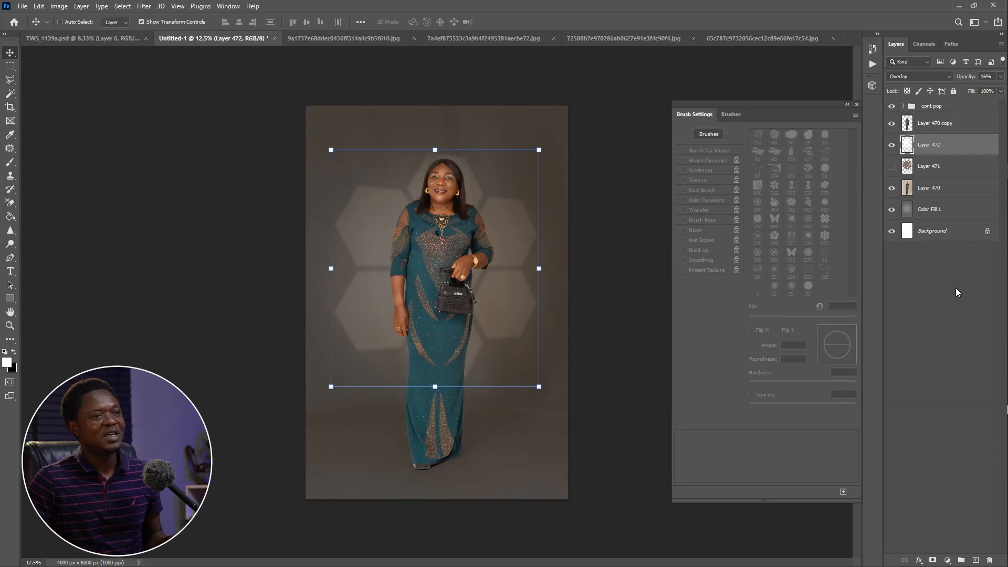
Compare the portrait with and without the hexagon layer, leaving the layer visible
left_click(892, 145)
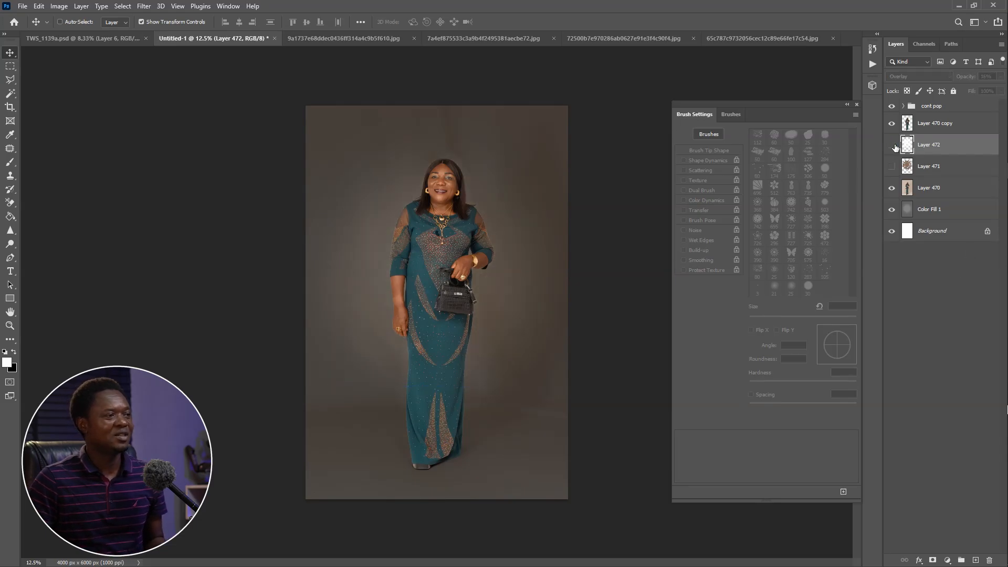
left_click(893, 146)
left_click(894, 146)
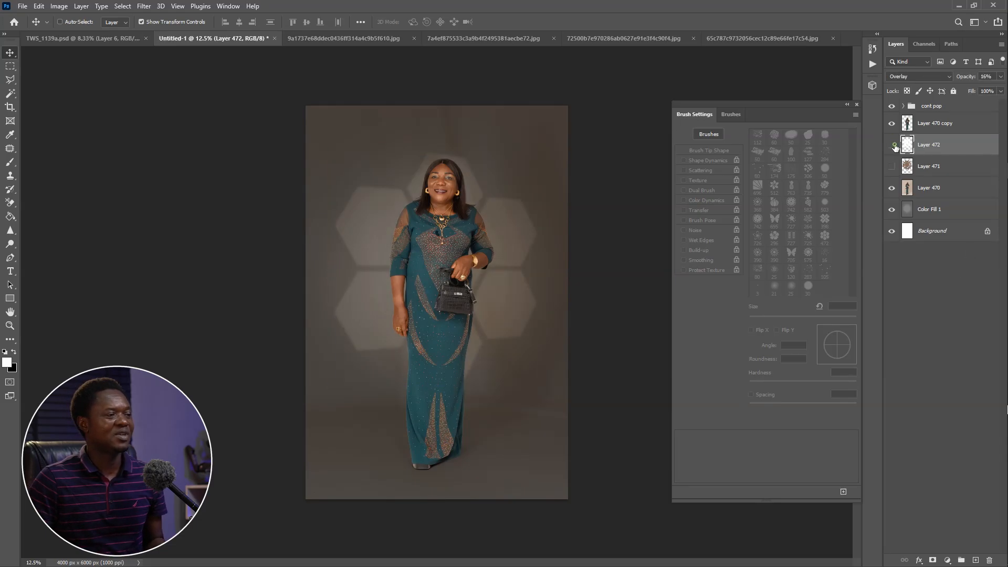
left_click(893, 145)
key("ctrl+minus")
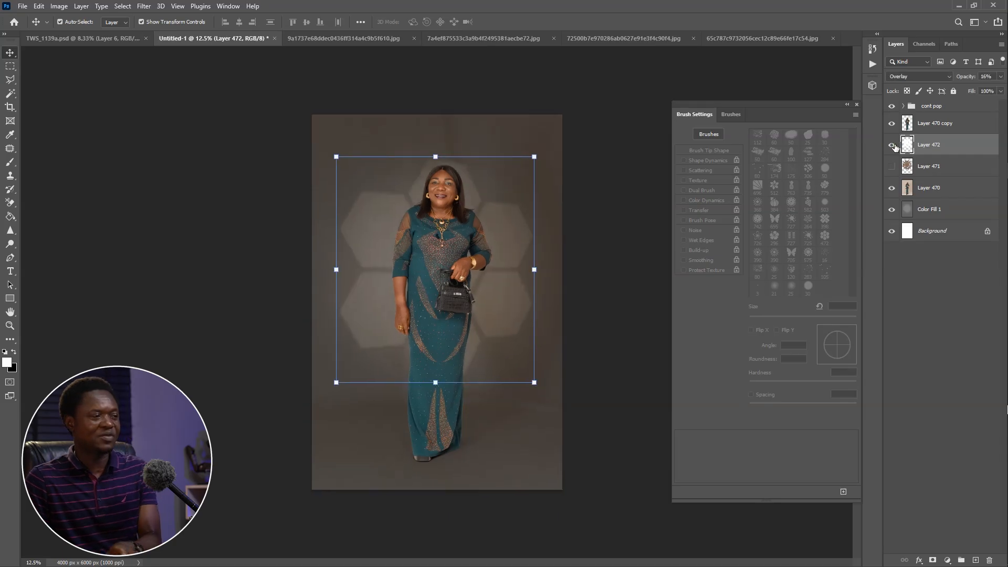